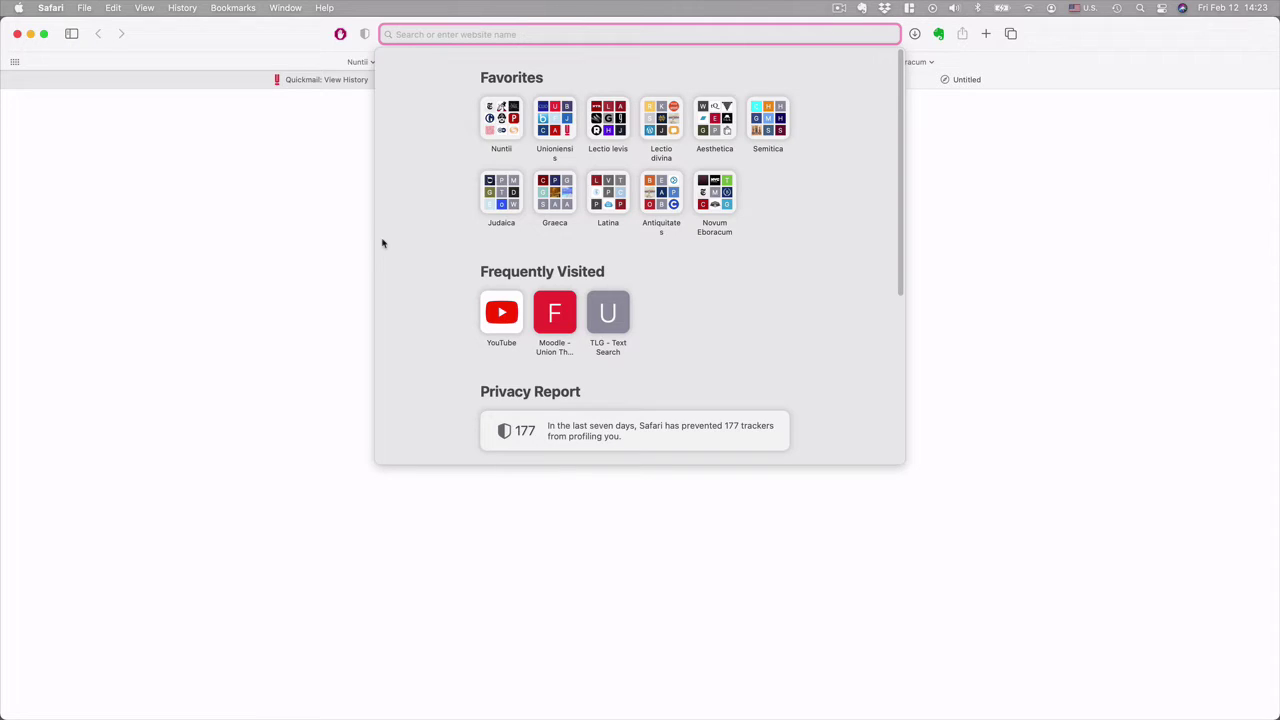
# Search the web for "tlg" and open the Thesaurus Linguae Graecae home page
pyautogui.write('tlg')
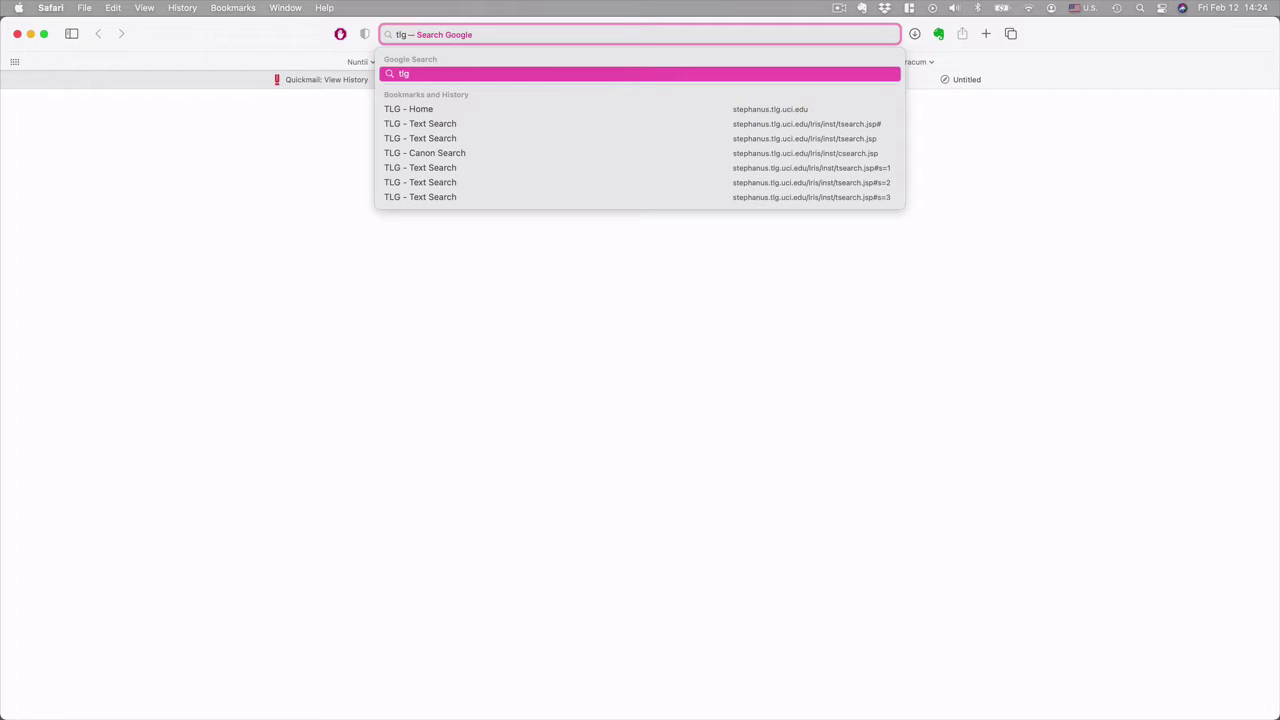
pyautogui.press('Return')
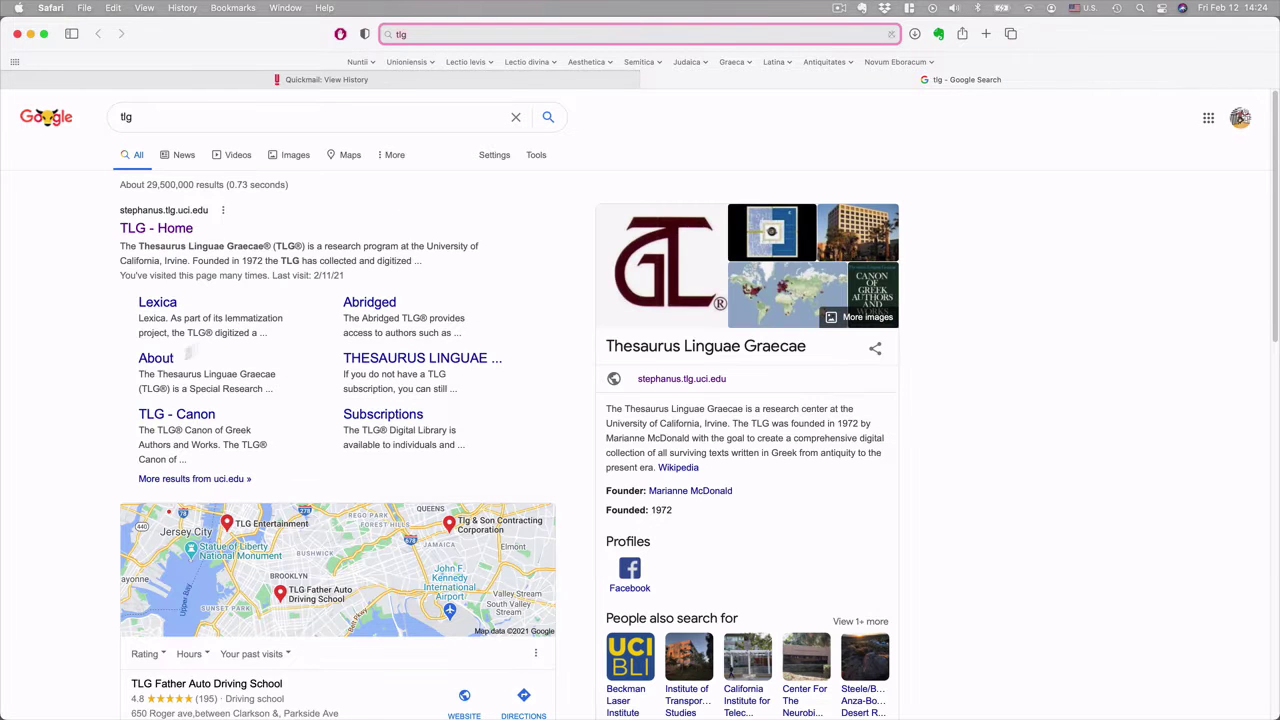
pyautogui.click(137, 230)
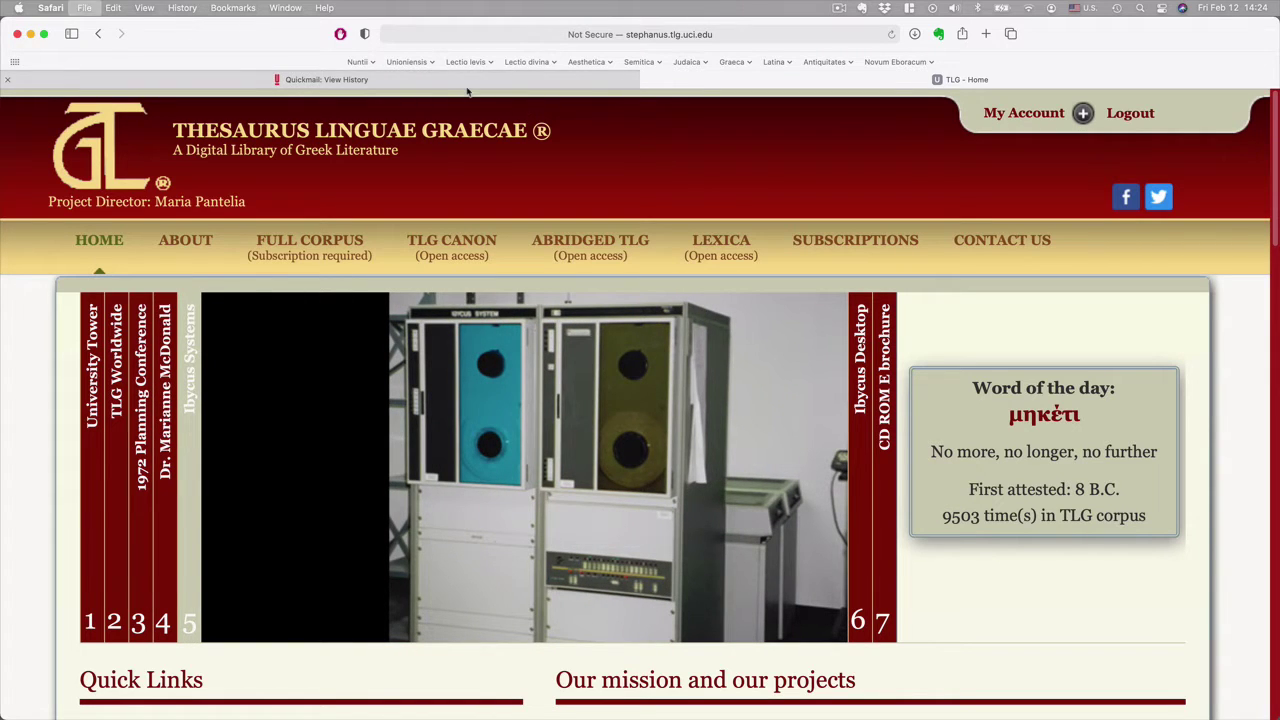
# Open the bookmarked CLIO Columbia Library Search in a new tab and search it for "tlg"
pyautogui.press('super+t')
pyautogui.click(425, 62)
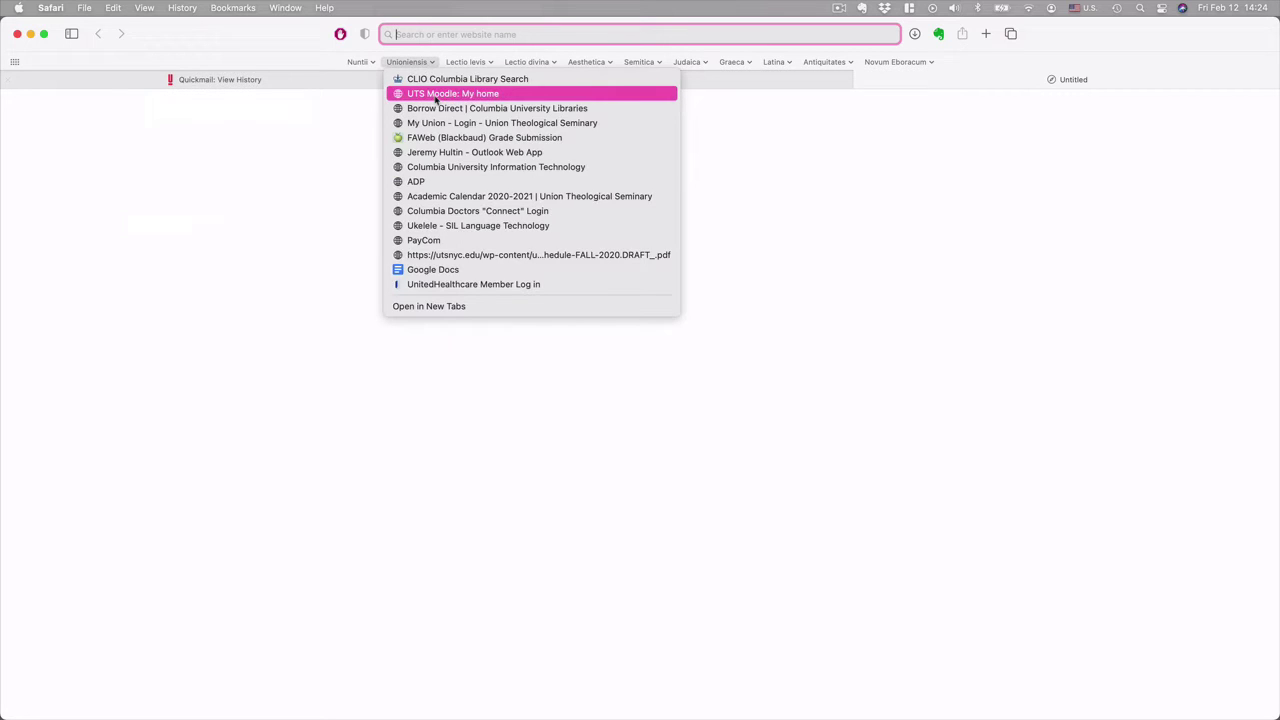
pyautogui.click(440, 79)
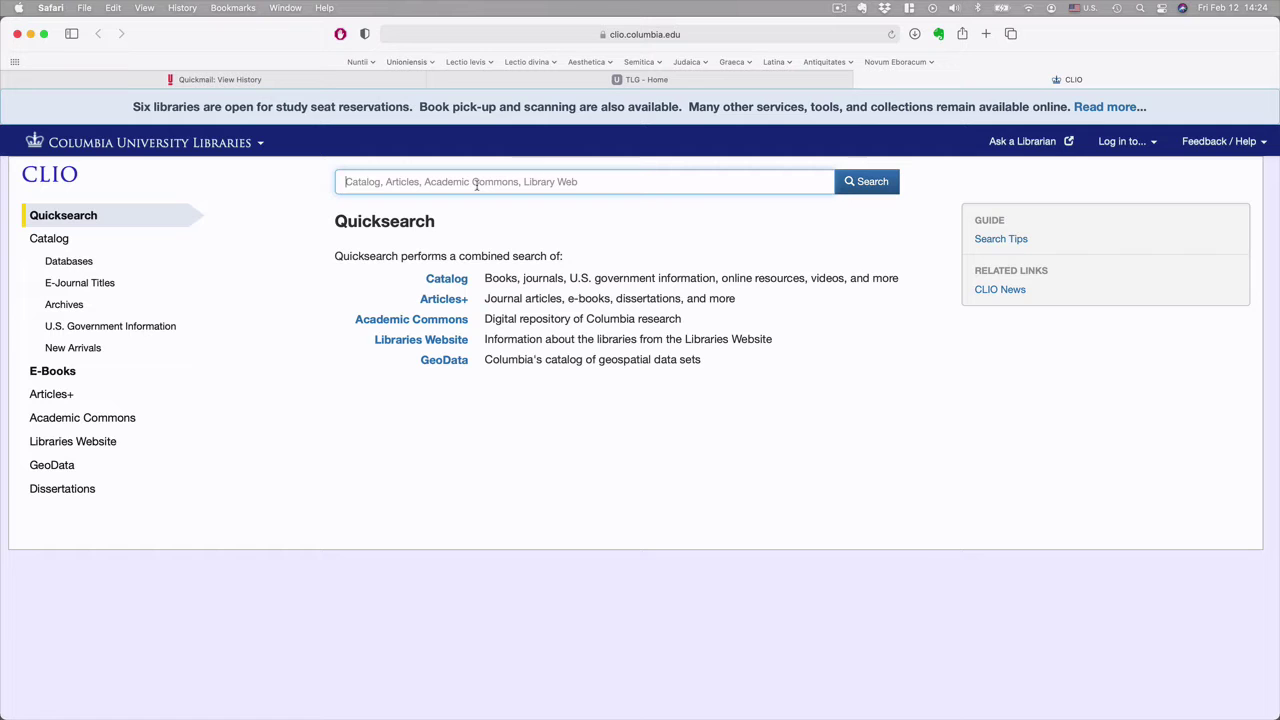
pyautogui.write('tlg')
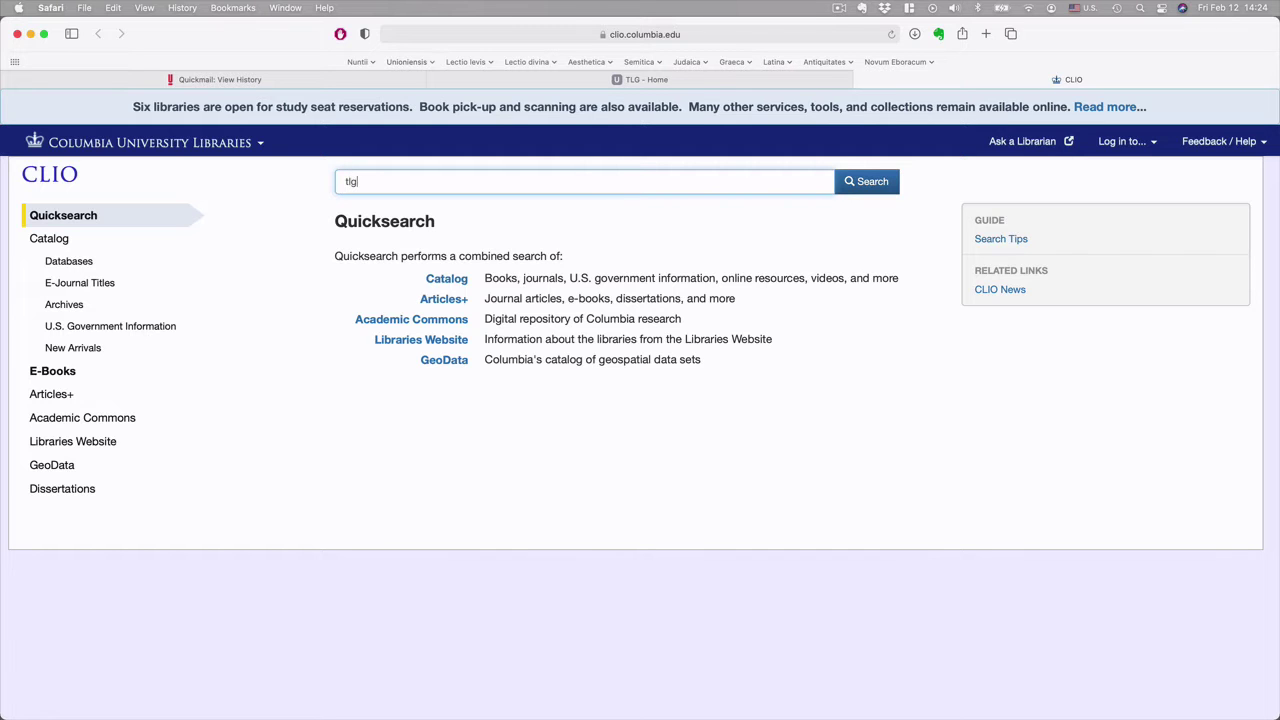
pyautogui.press('Return')
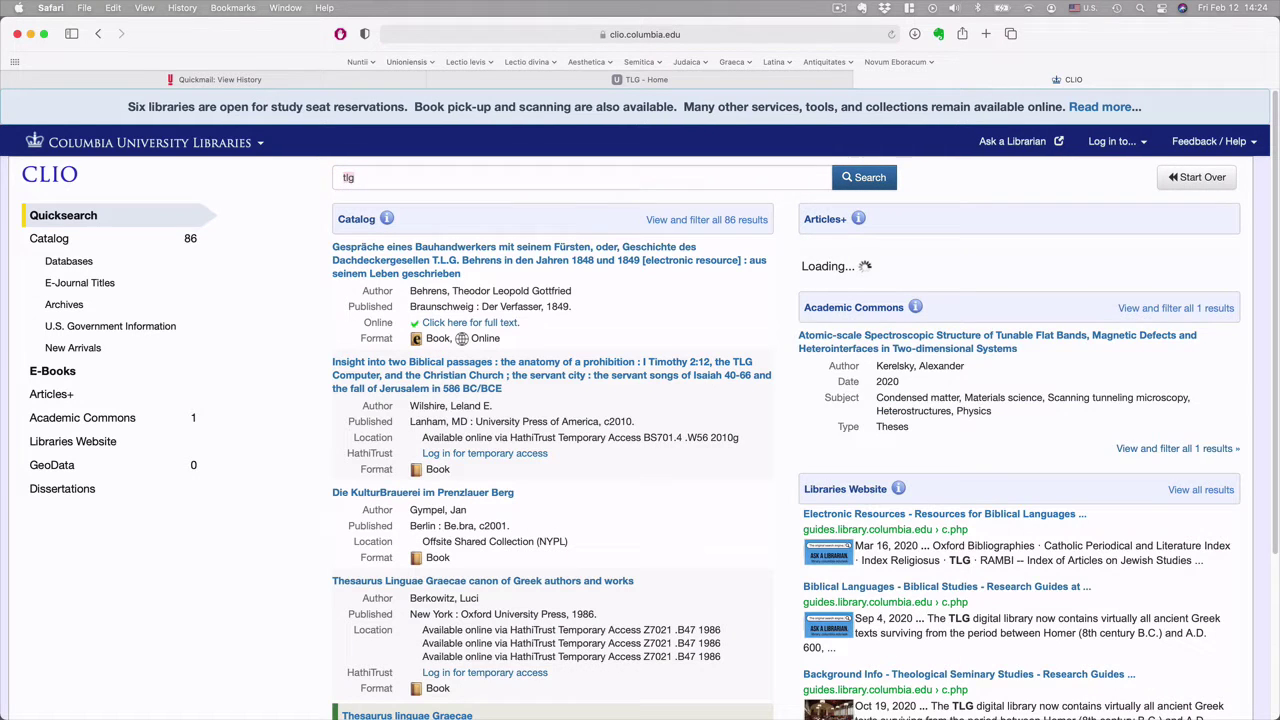
# Open the Thesaurus linguae Graecae database from the catalog results, log in with the saved university credentials, and access the existing TLG account
pyautogui.scroll(-5, 315, 315)
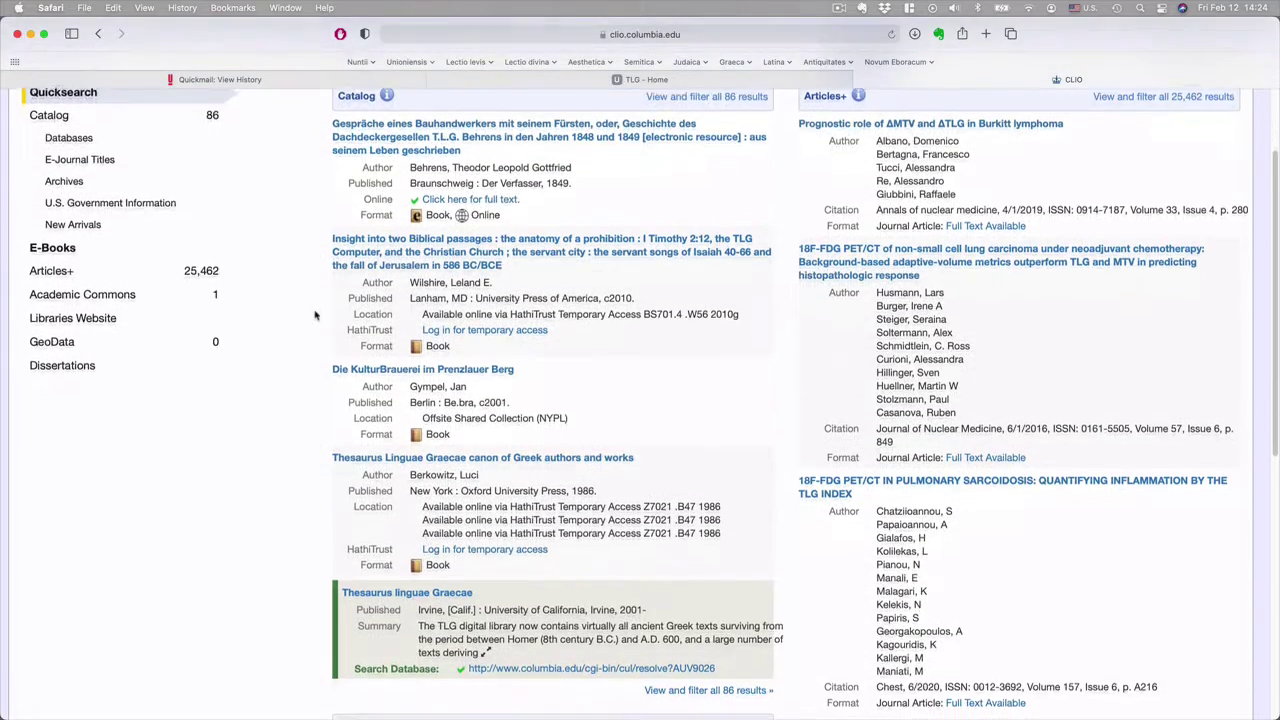
pyautogui.scroll(-1, 315, 315)
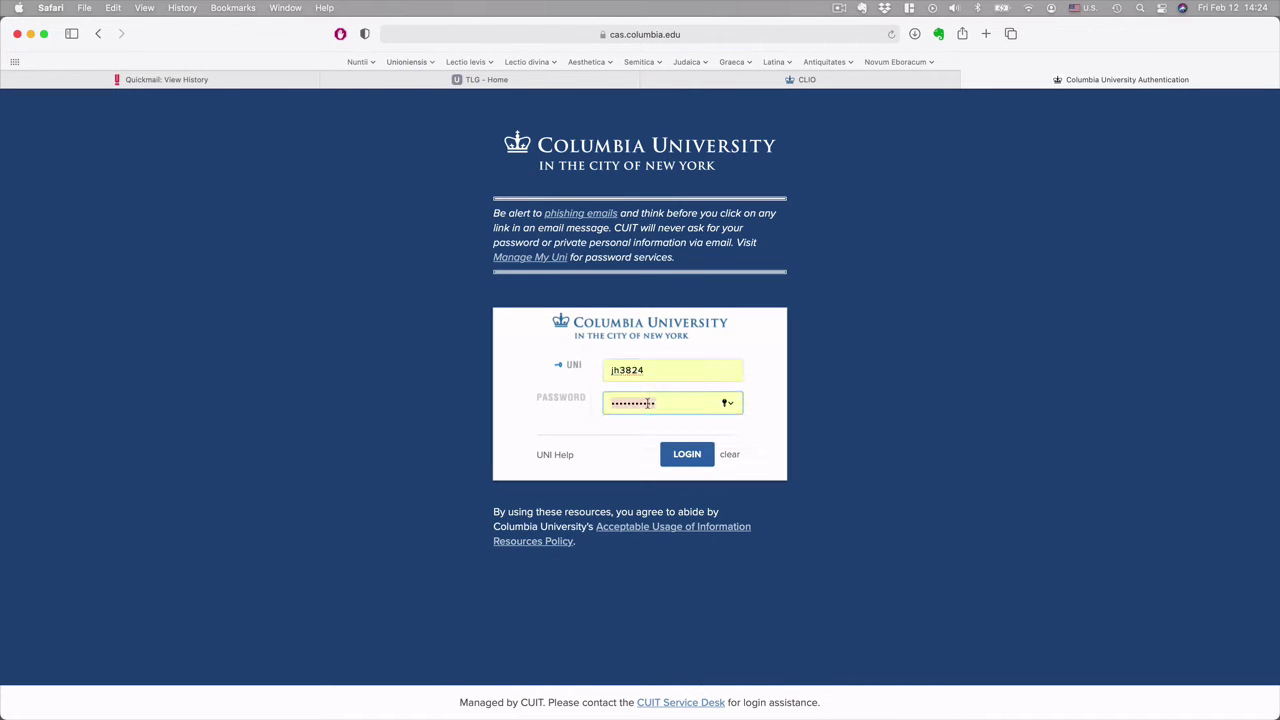
pyautogui.click(690, 455)
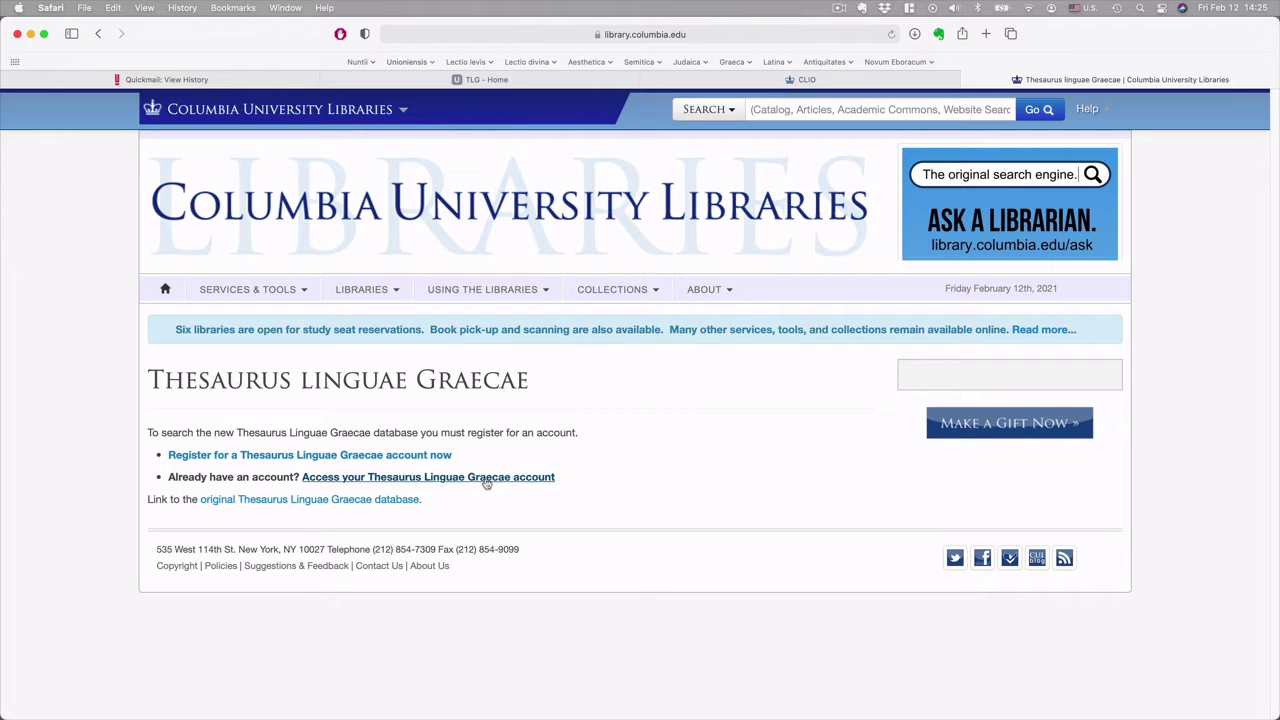
pyautogui.click(487, 479)
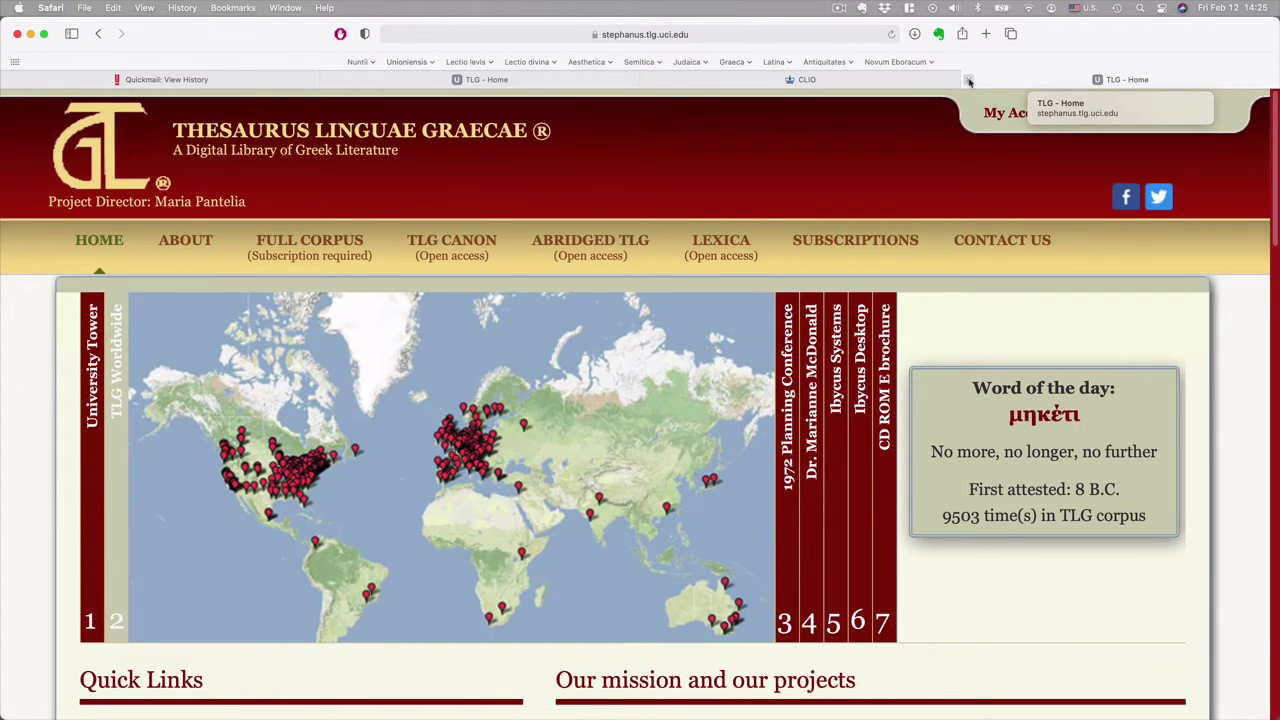
# Close the extra TLG and CLIO tabs and open the full corpus Text Search page
pyautogui.click(969, 82)
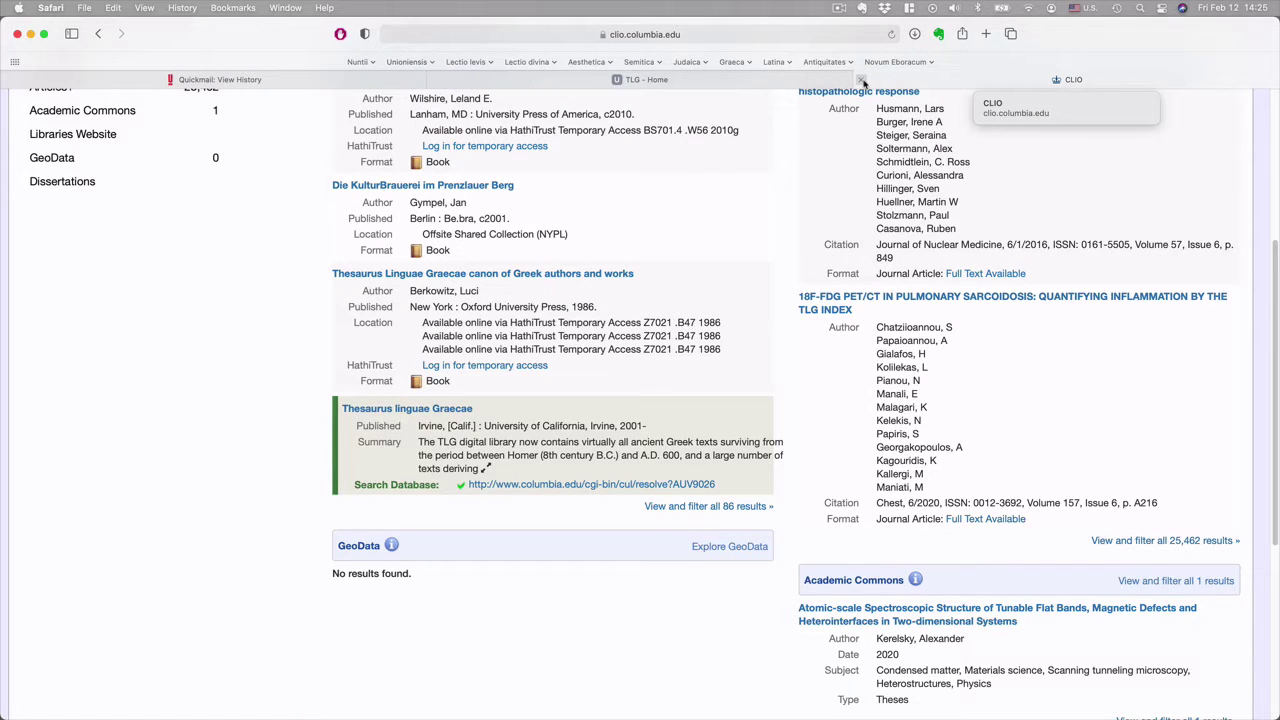
pyautogui.click(862, 82)
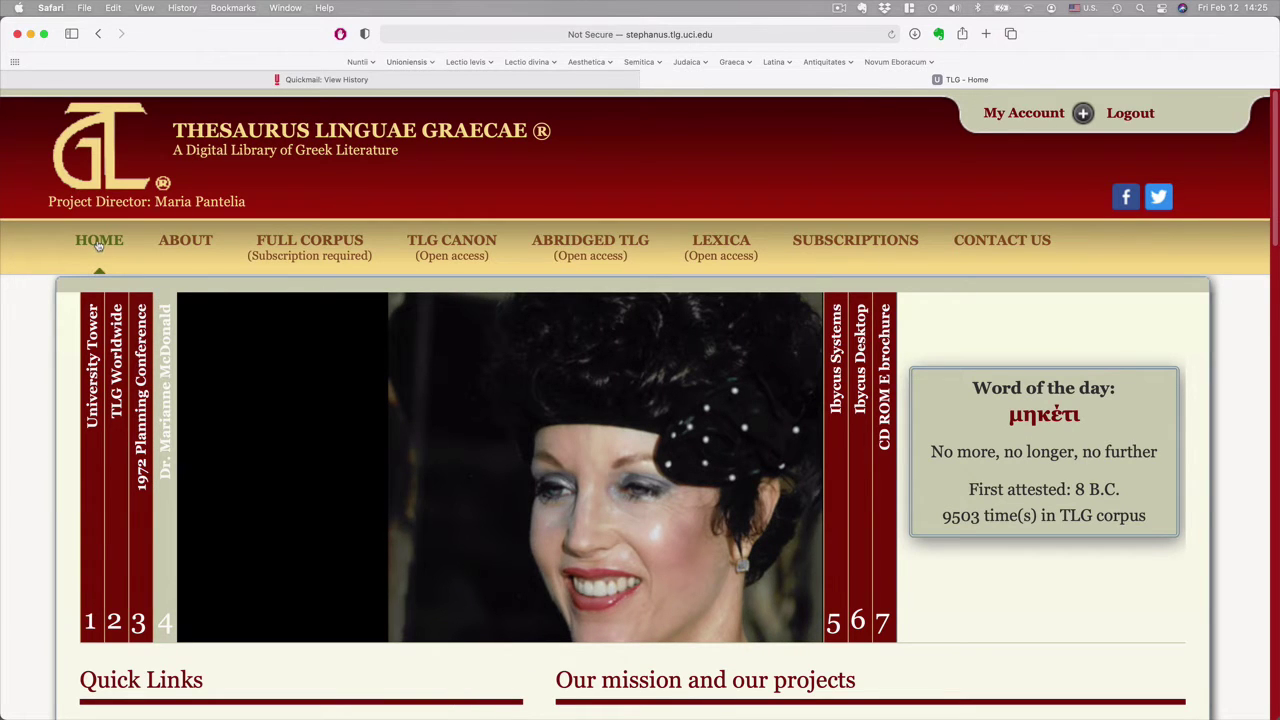
pyautogui.click(335, 241)
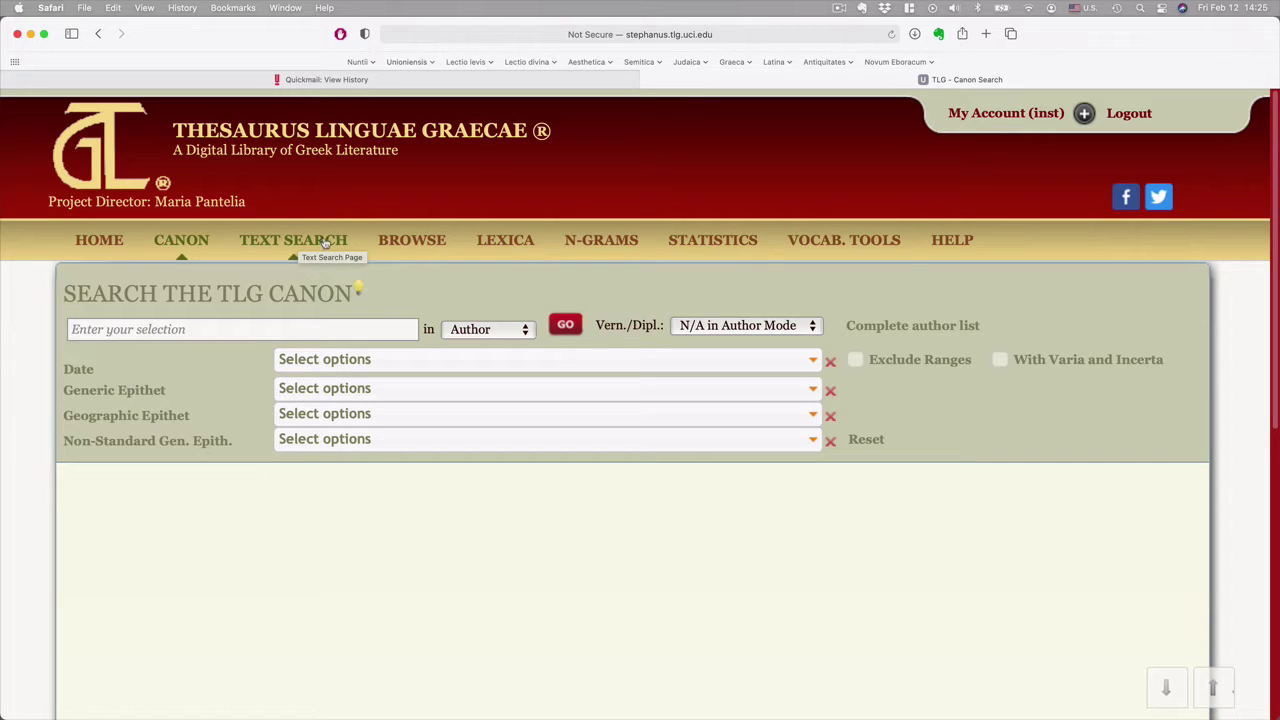
pyautogui.click(325, 243)
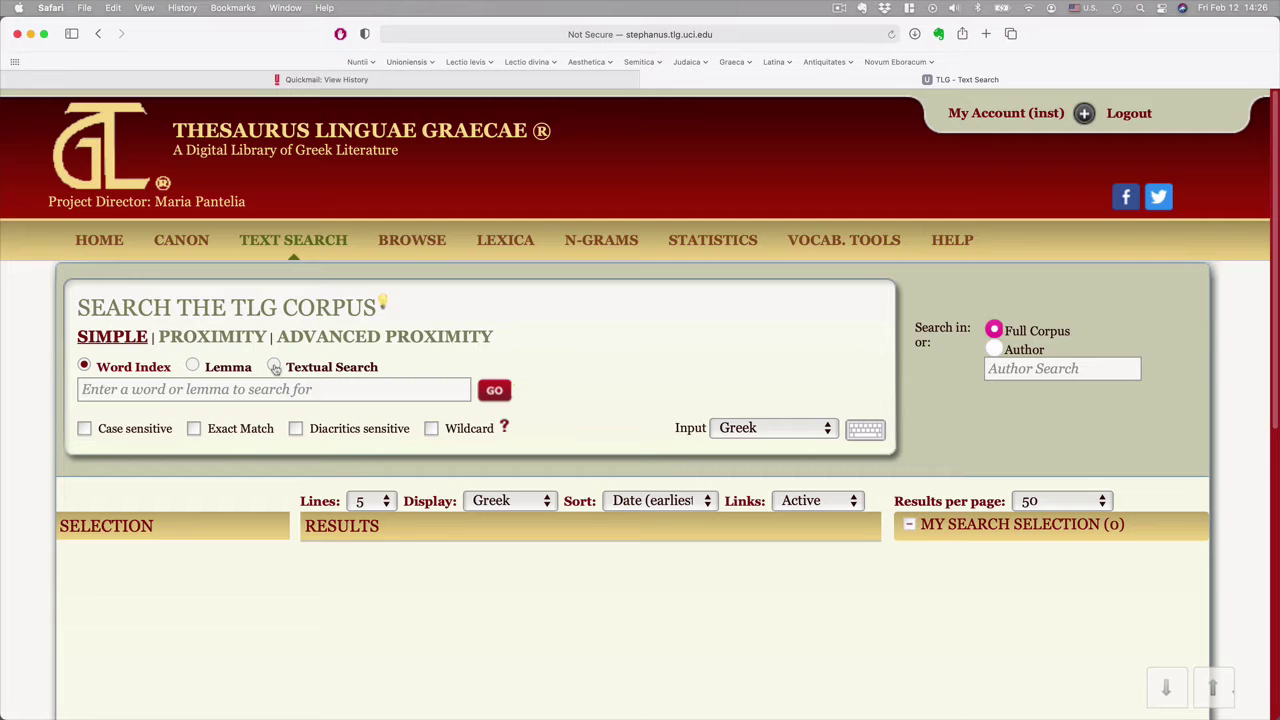
# Run a simple Textual Search of the full corpus for "Ἐγένετο δὲ ἐν ταῖς ἡμέραις ἐκείναις ἐξῆλθεν"
pyautogui.click(274, 367)
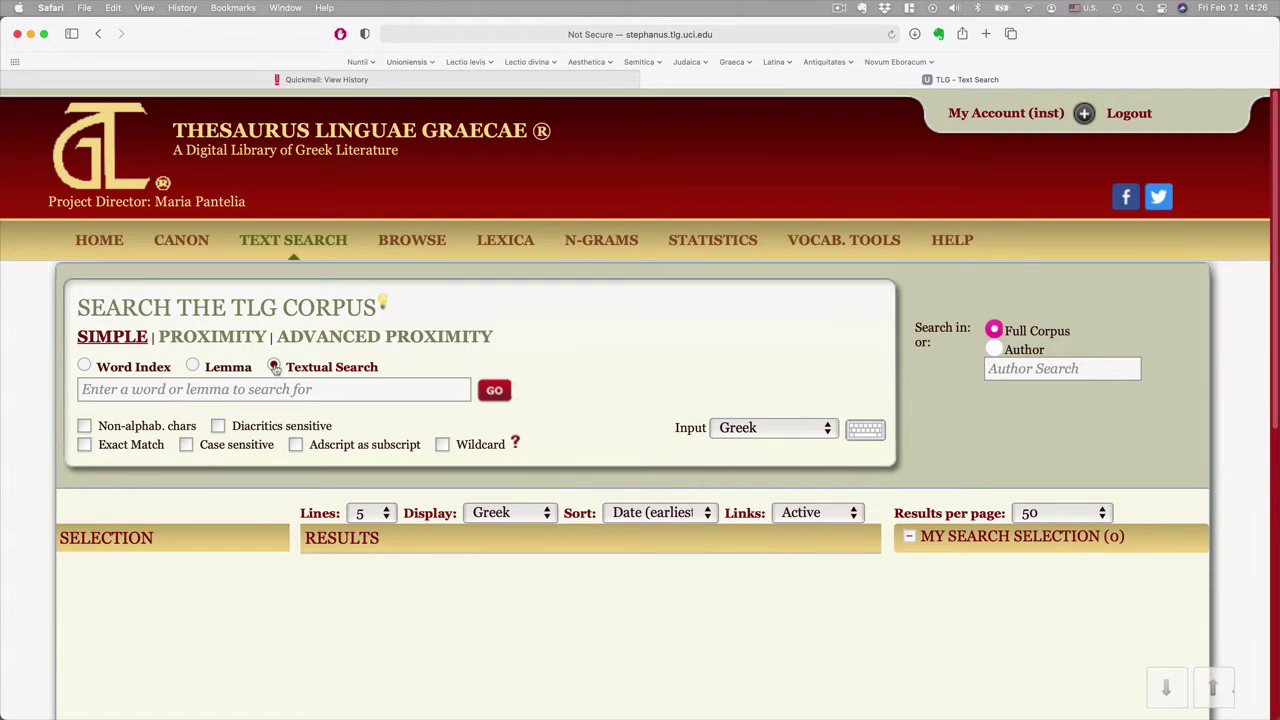
pyautogui.click(282, 390)
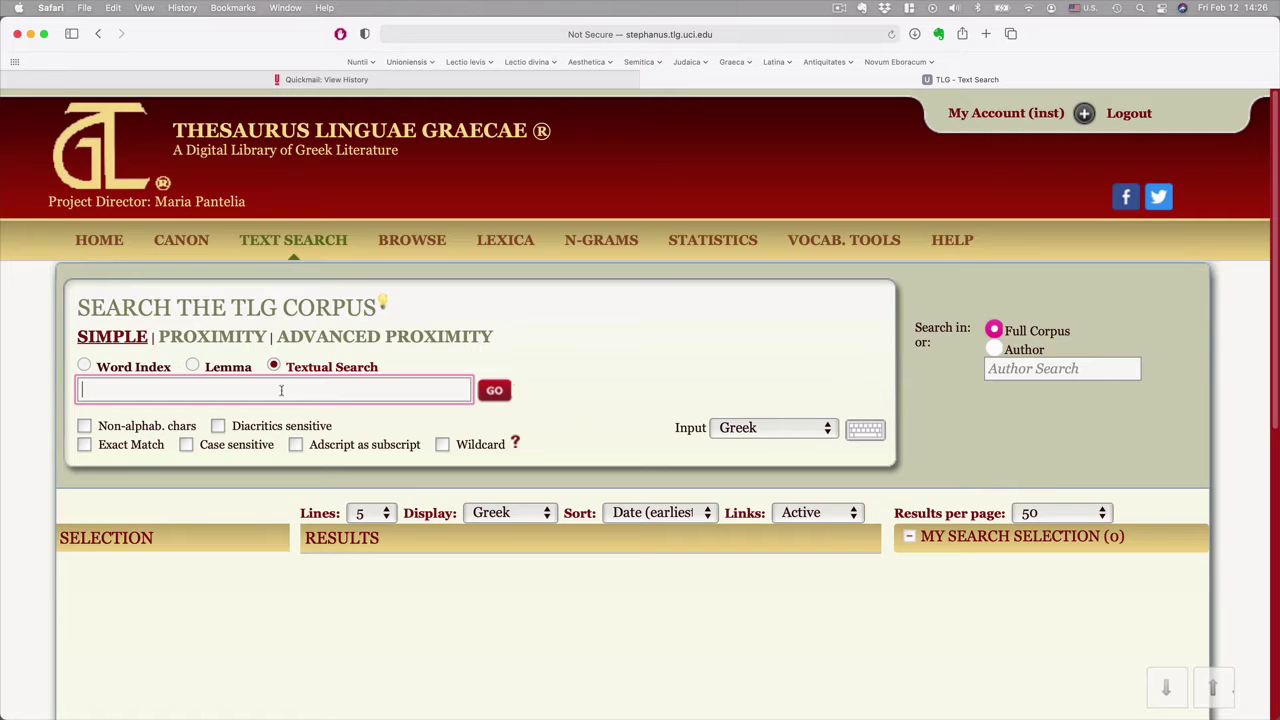
pyautogui.write('Ἐγένετο δὲ ἐν ταῖς ἡμέραις ἐκείναις ἐξῆλθεν')
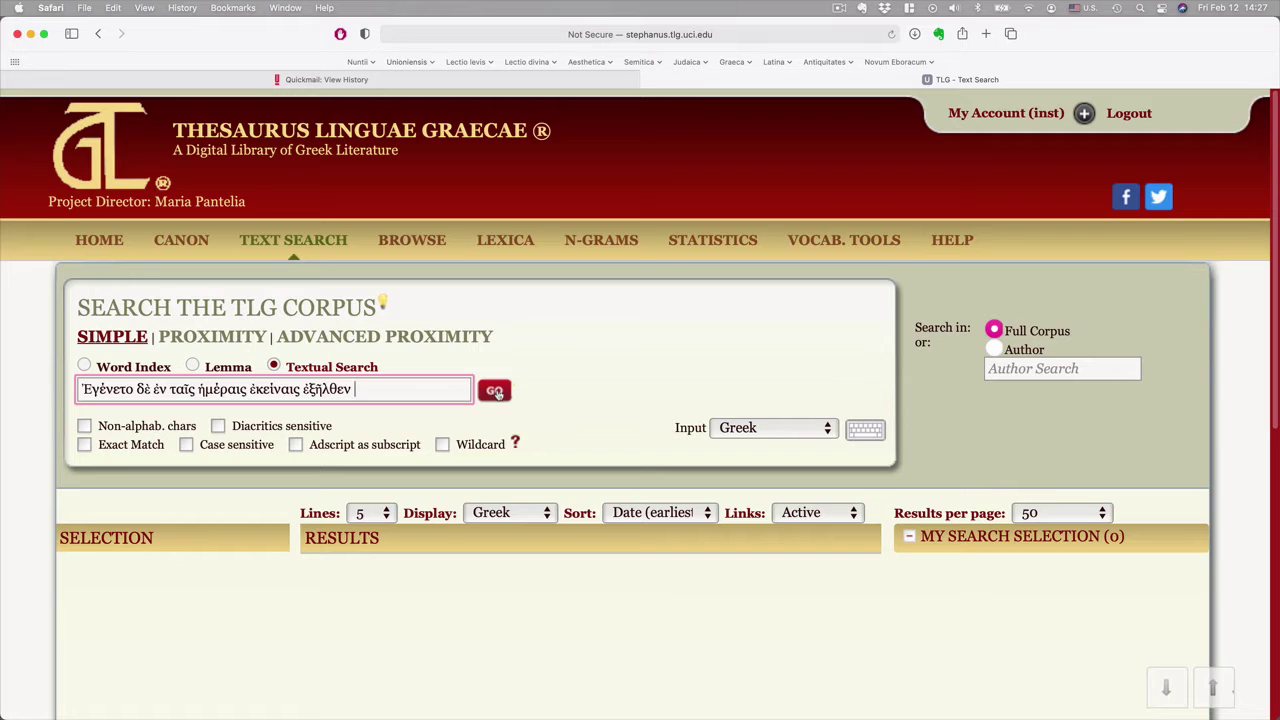
pyautogui.click(495, 391)
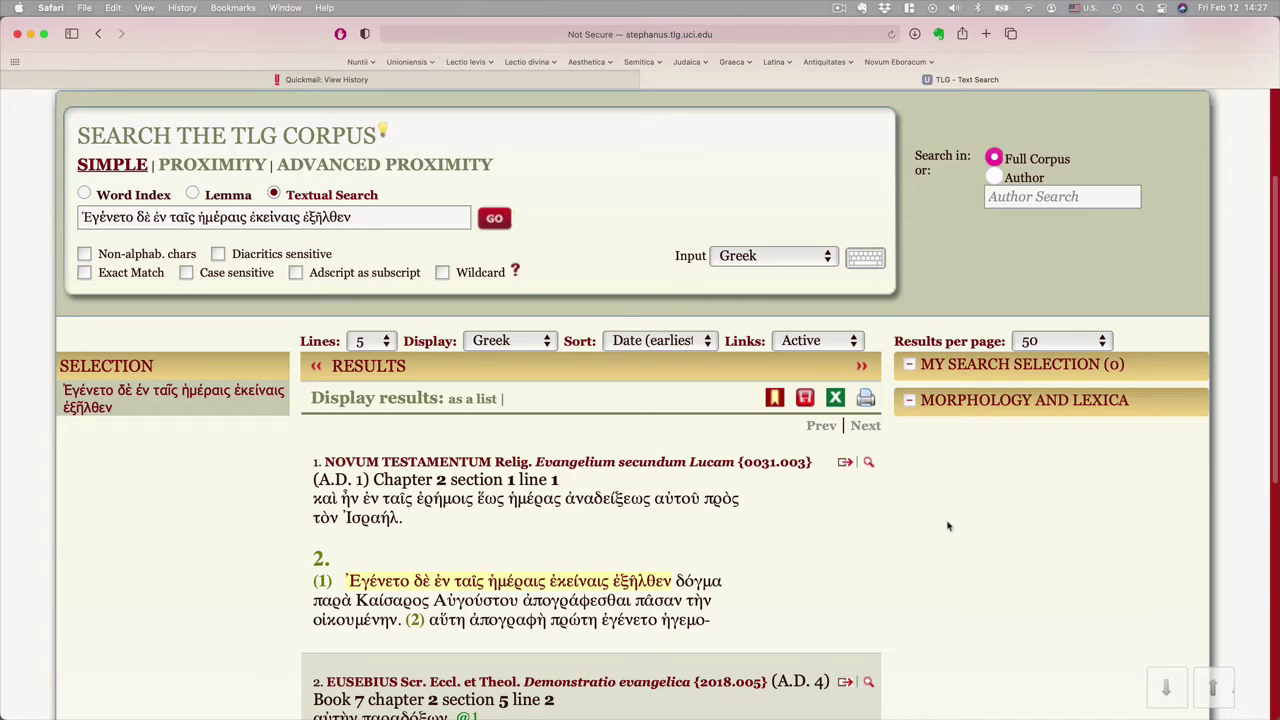
# Open the Evangelium secundum Lucam result in the TLG text browser and go to the highlighted passage in chapter 2
pyautogui.scroll(-3, 949, 527)
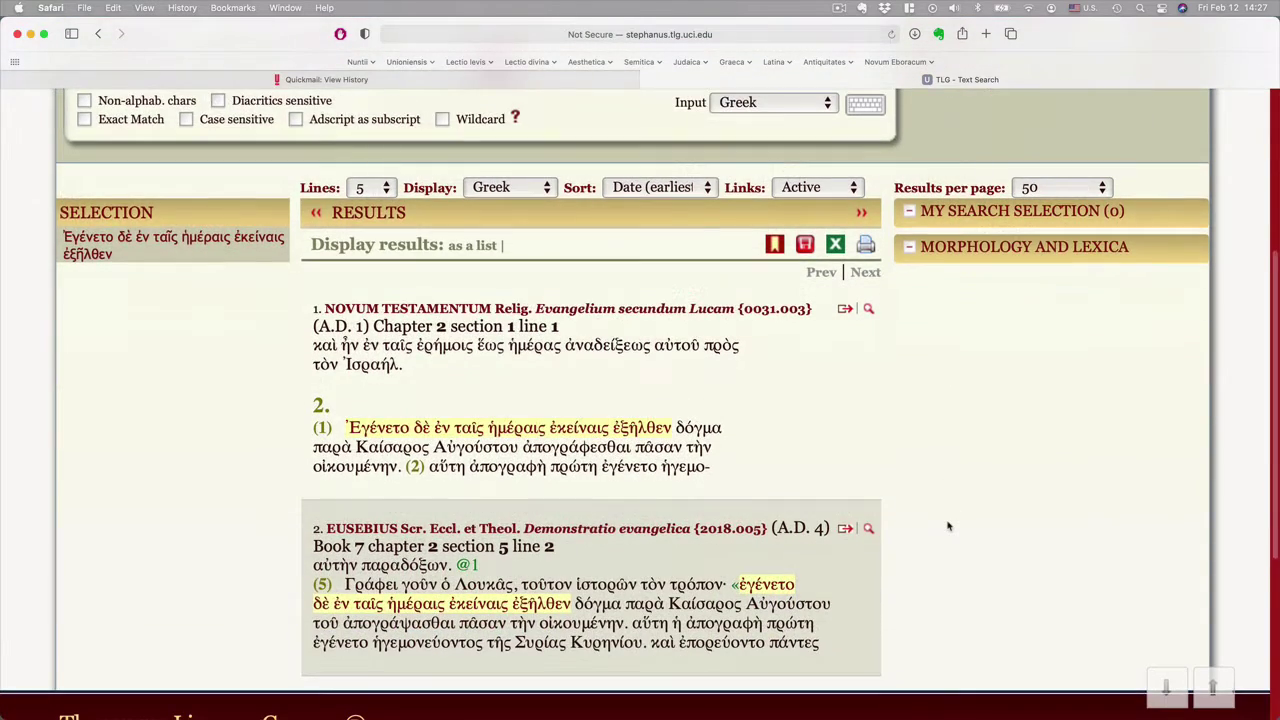
pyautogui.scroll(-2, 949, 527)
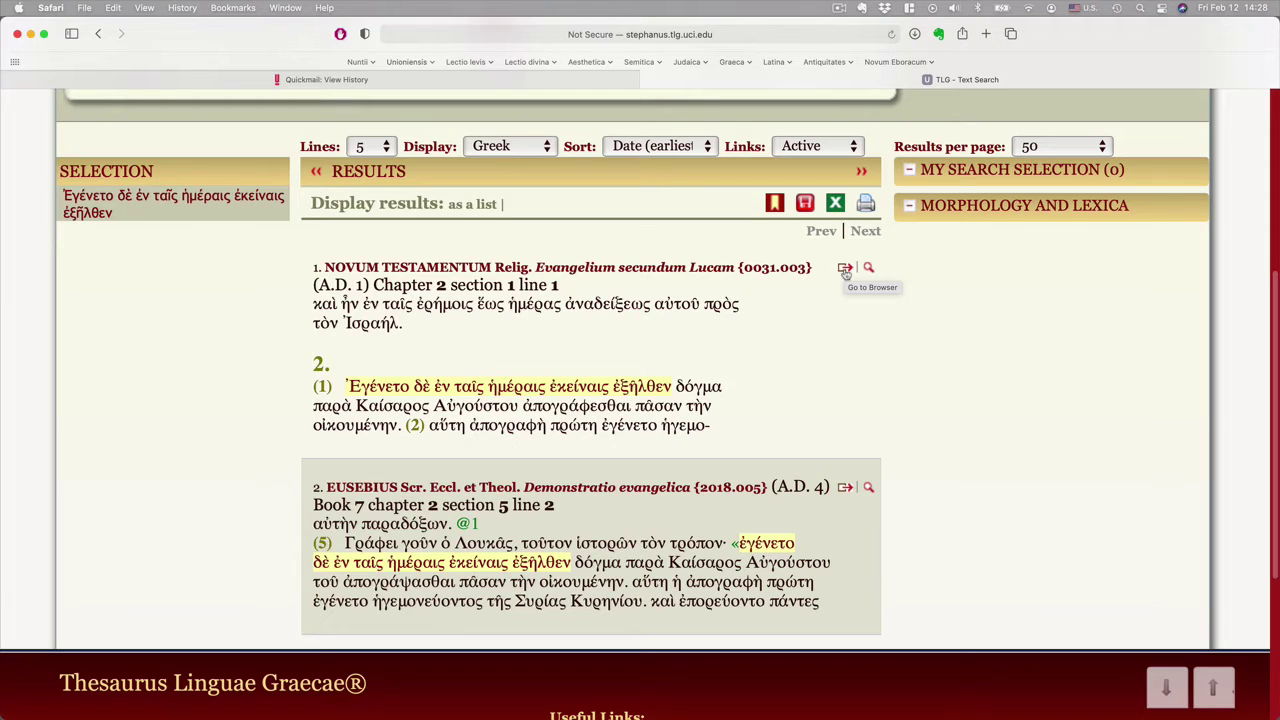
pyautogui.click(845, 269)
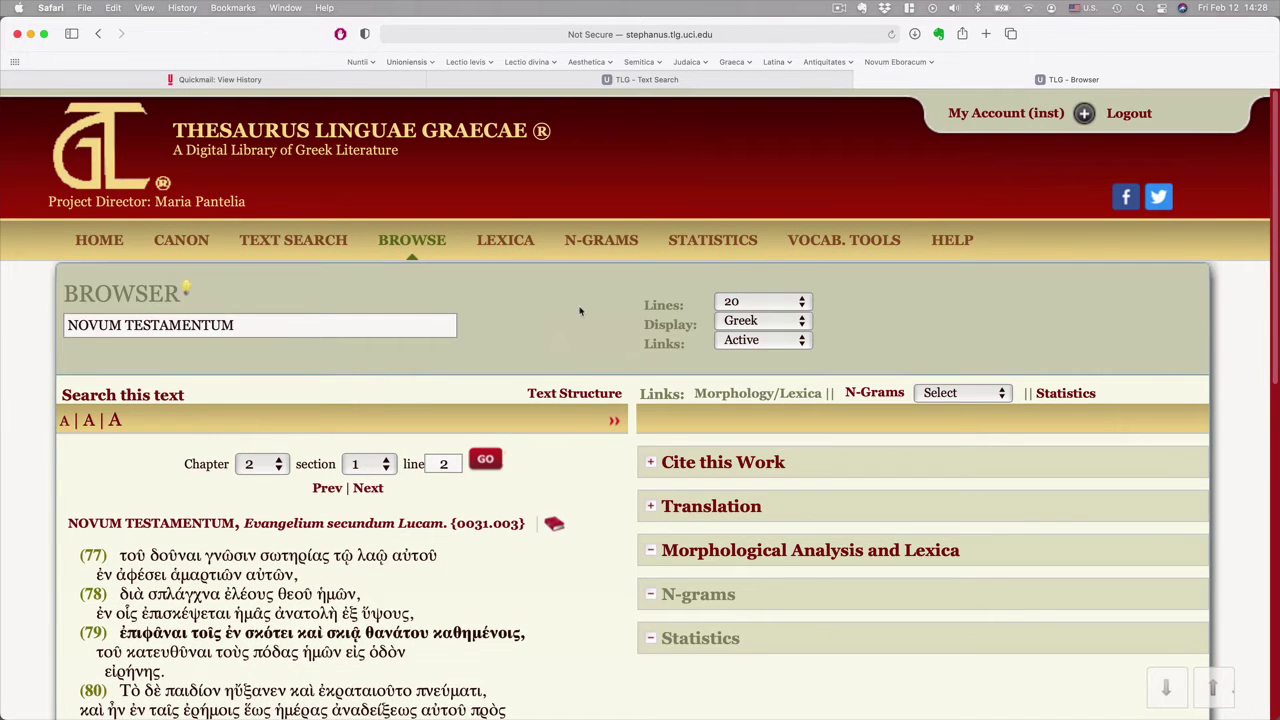
pyautogui.scroll(-2, 529, 397)
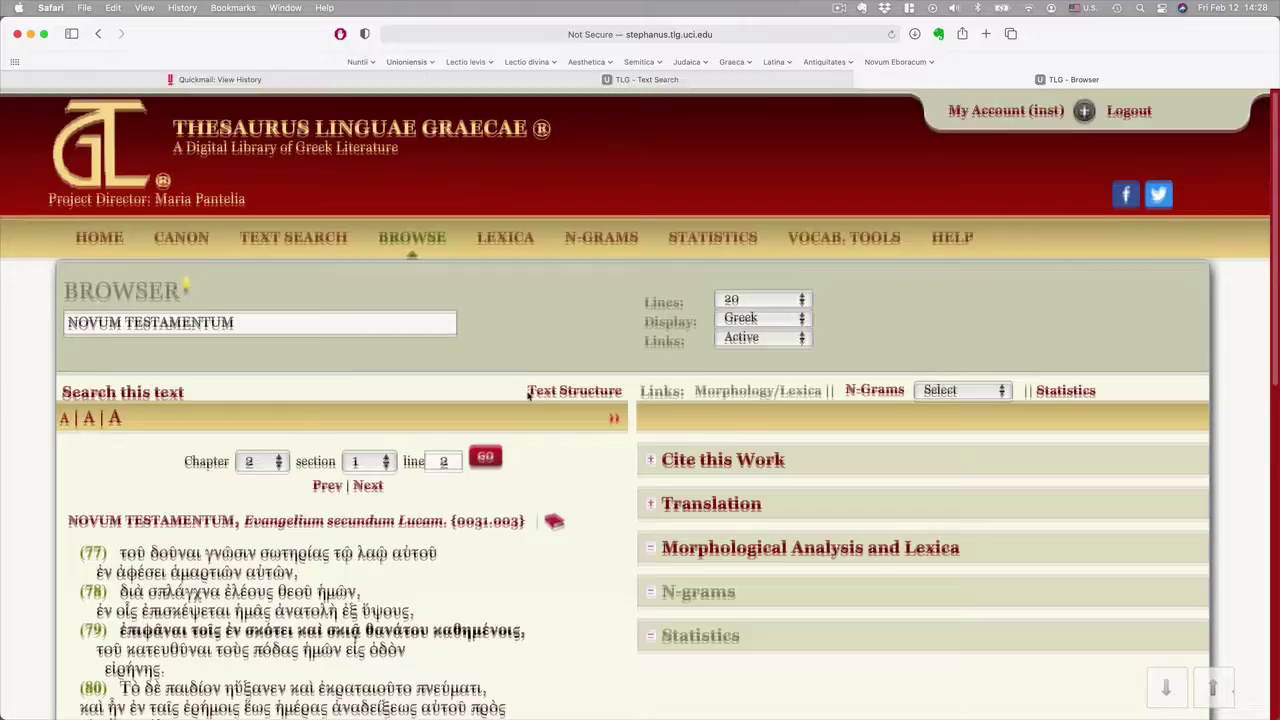
pyautogui.scroll(-5, 529, 397)
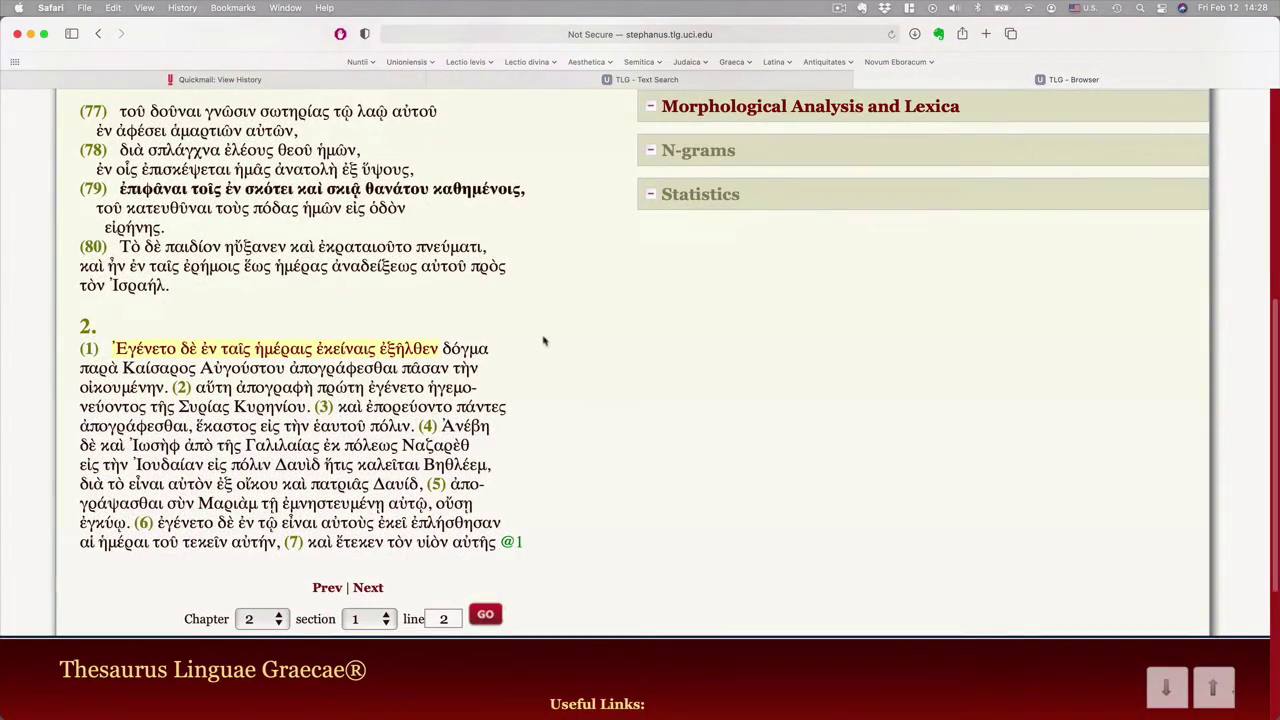
pyautogui.click(387, 620)
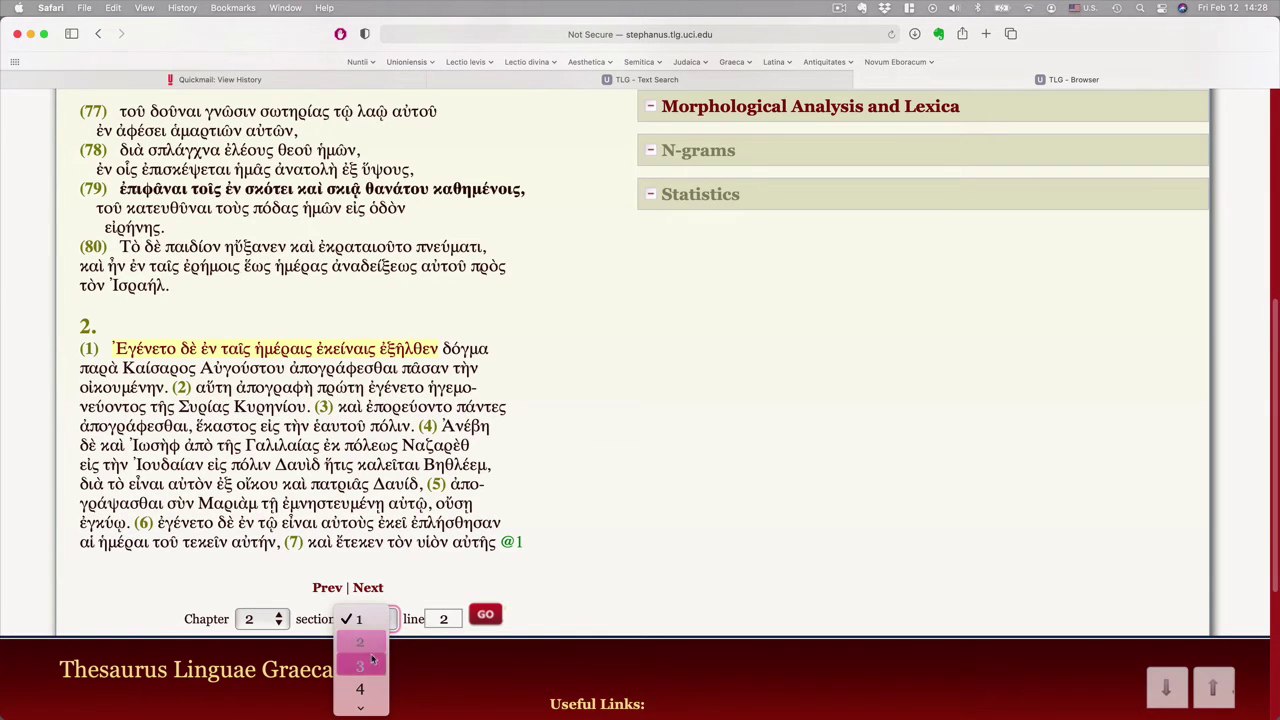
pyautogui.click(585, 503)
pyautogui.scroll(2, 588, 424)
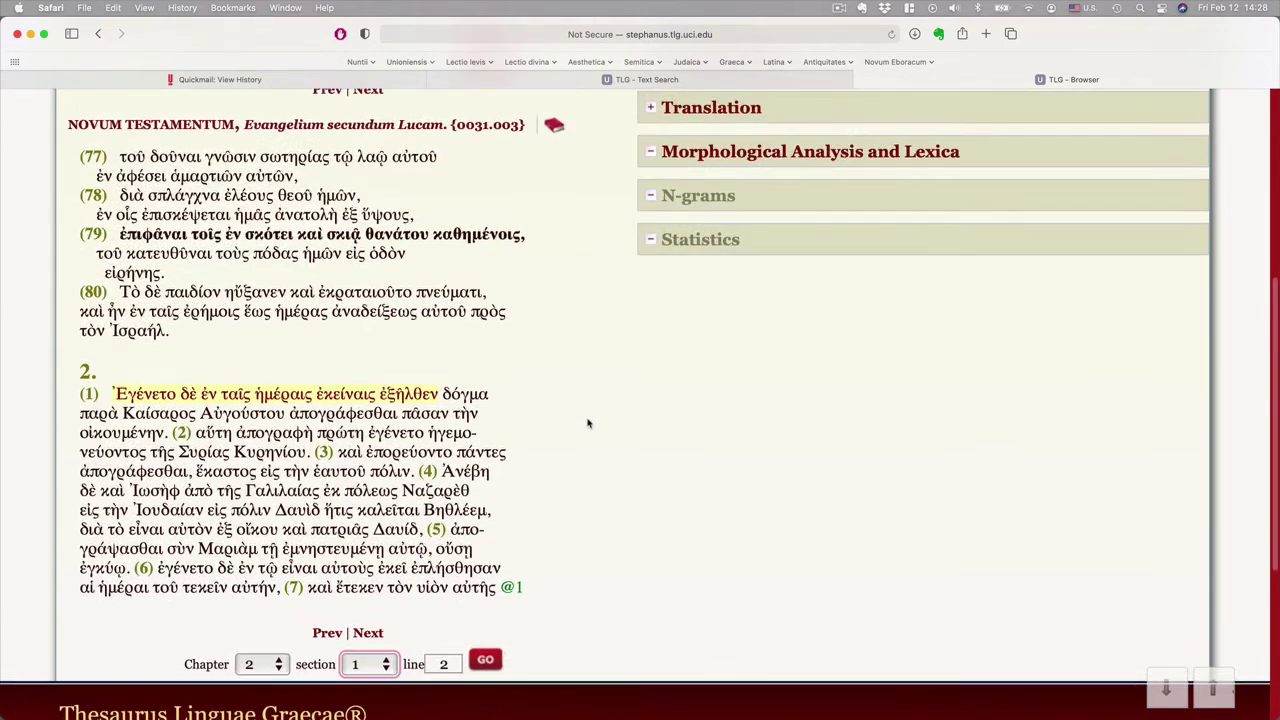
pyautogui.scroll(2, 588, 424)
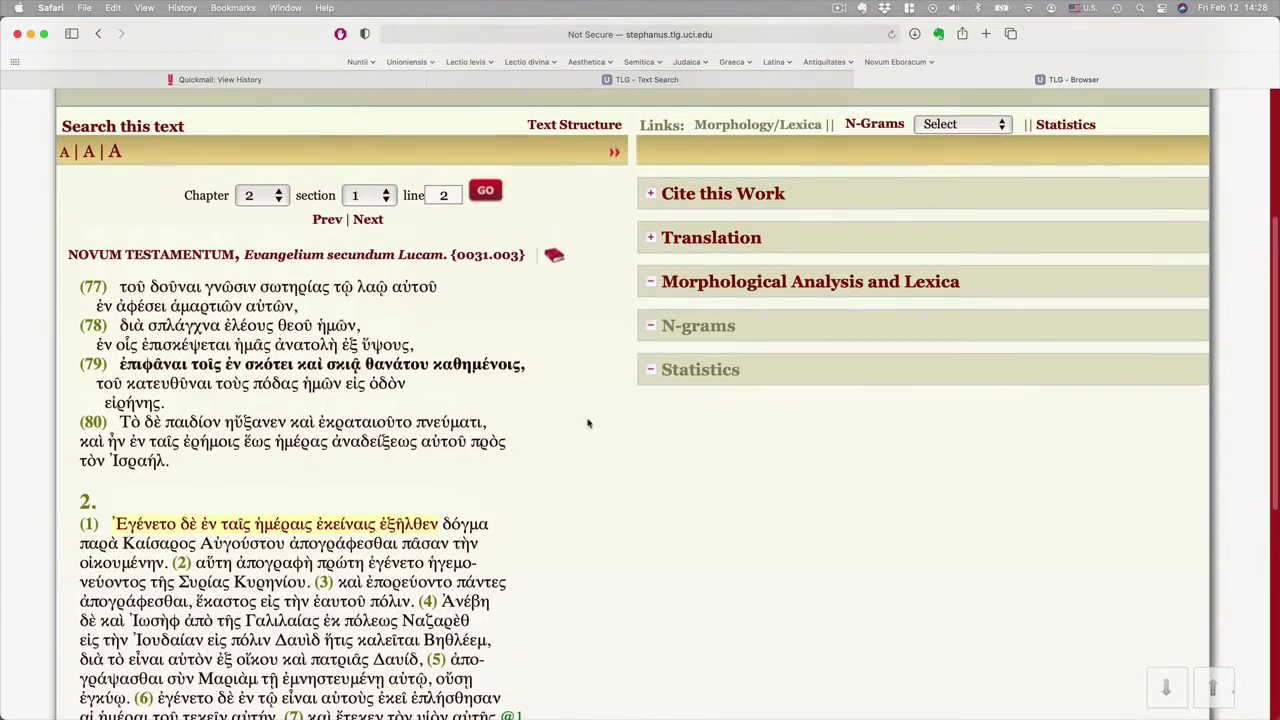
pyautogui.scroll(-3, 530, 404)
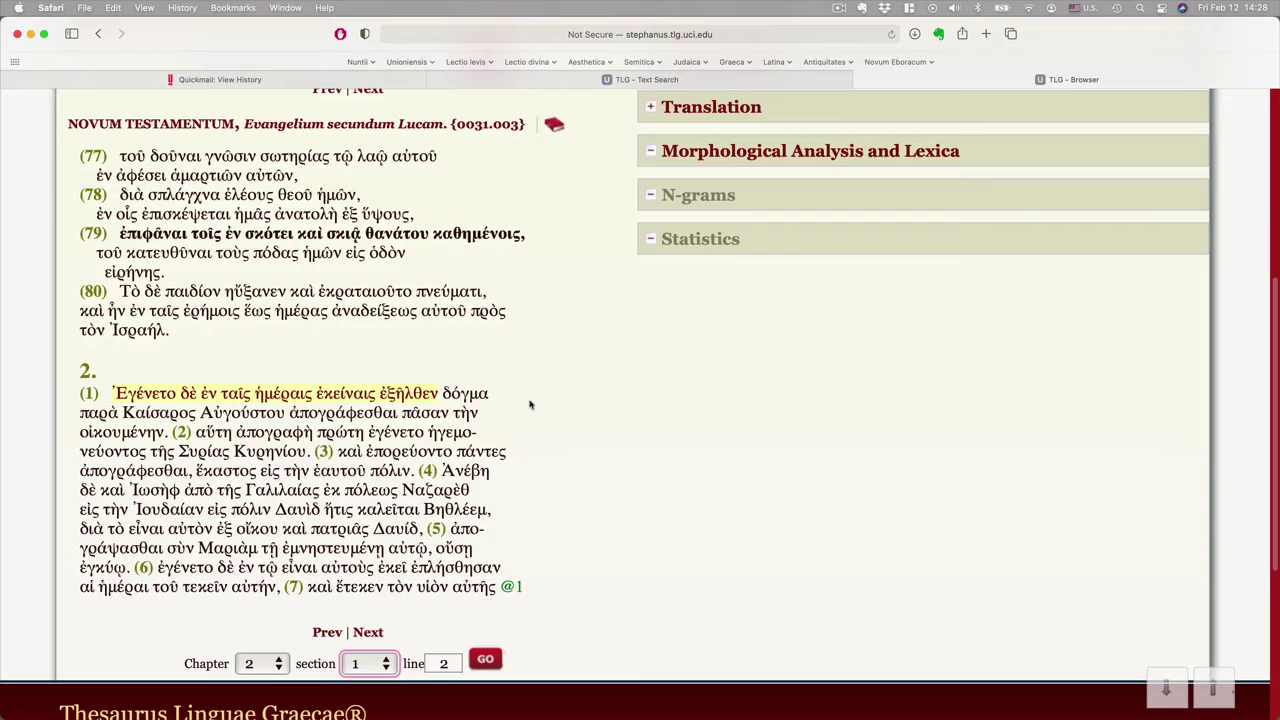
# Set the number of text lines displayed in the browser to 40
pyautogui.scroll(5, 530, 404)
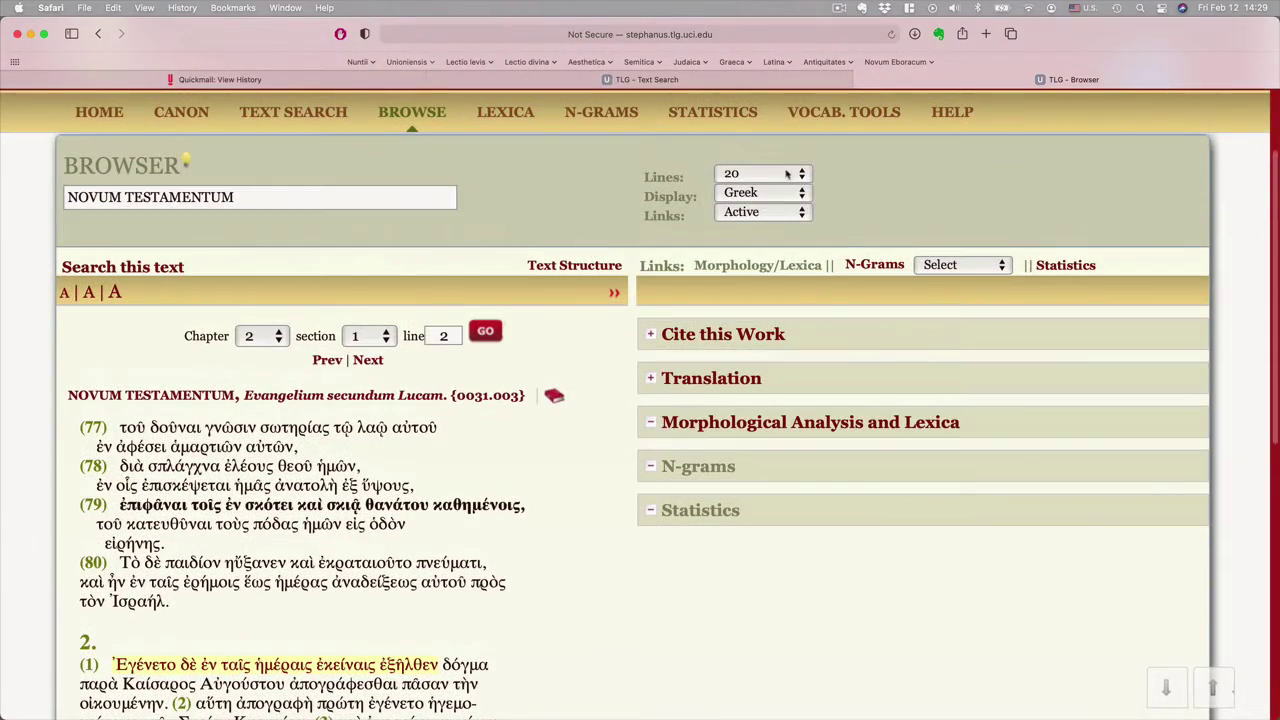
pyautogui.click(806, 176)
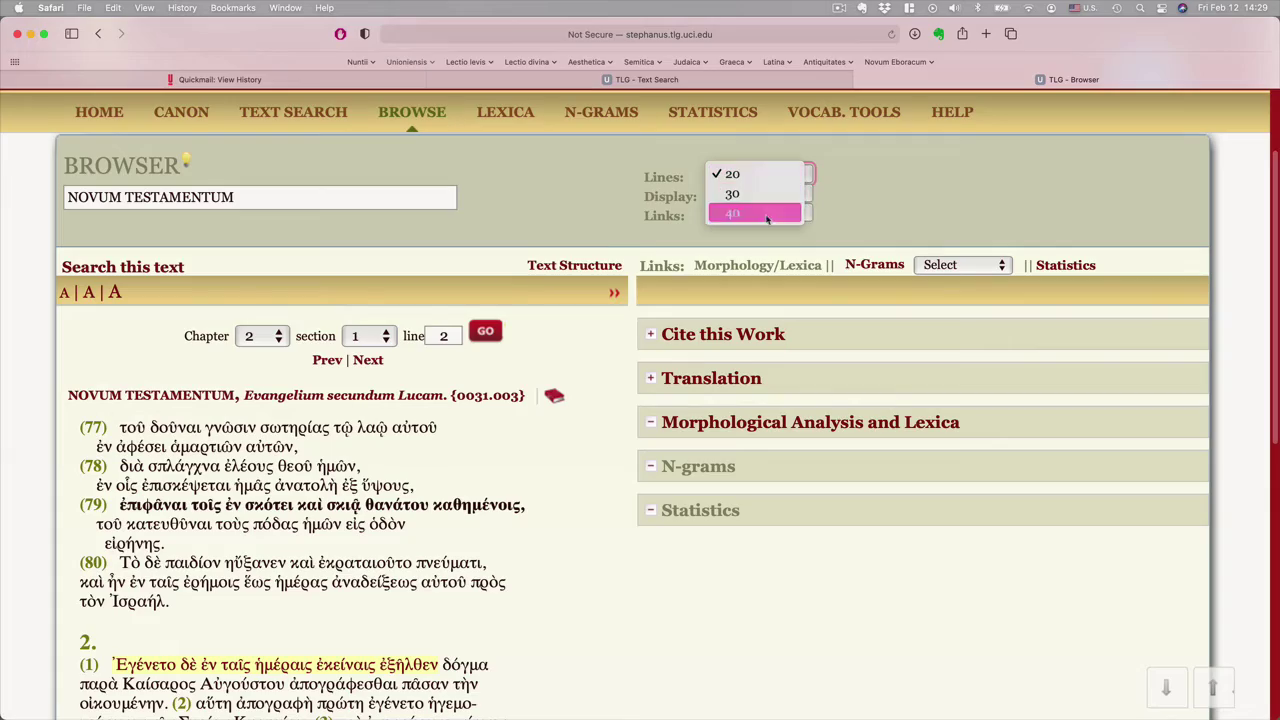
pyautogui.click(734, 213)
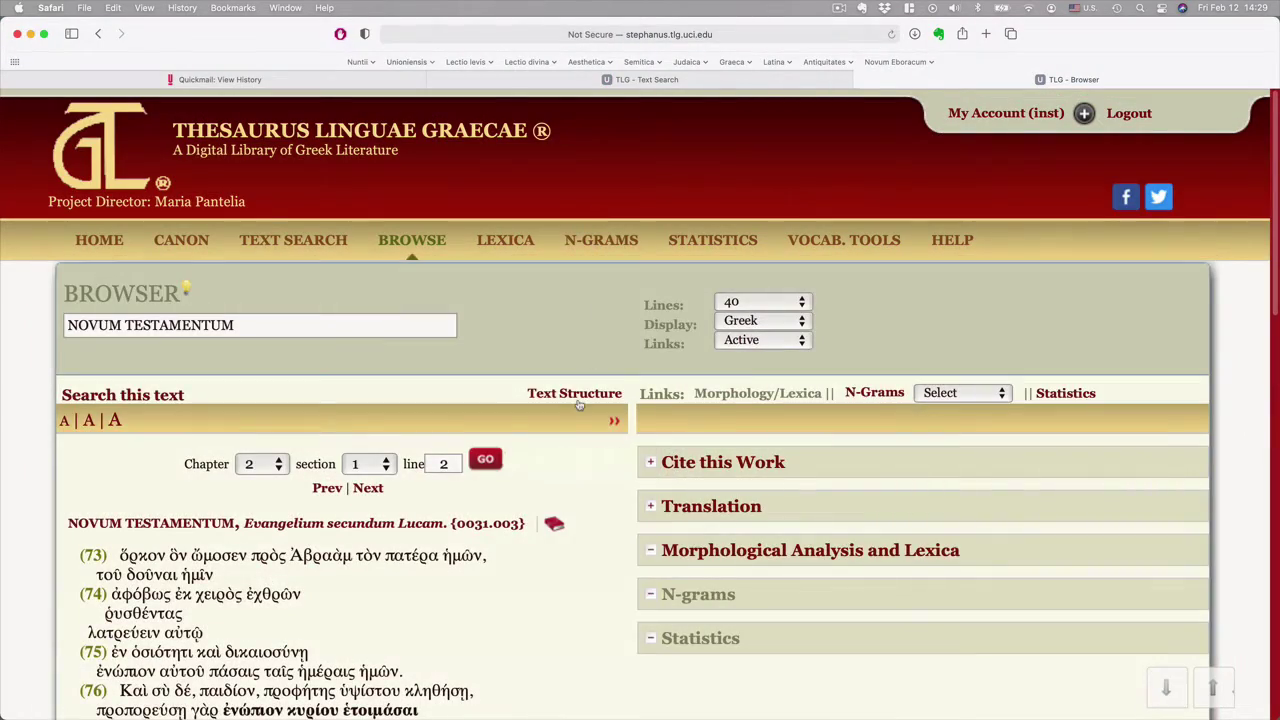
# Show the morphological analysis and lexicon options for ἀπογράφεσθαι in Luke chapter 2, verse 1
pyautogui.scroll(-10, 579, 405)
pyautogui.scroll(-8, 579, 405)
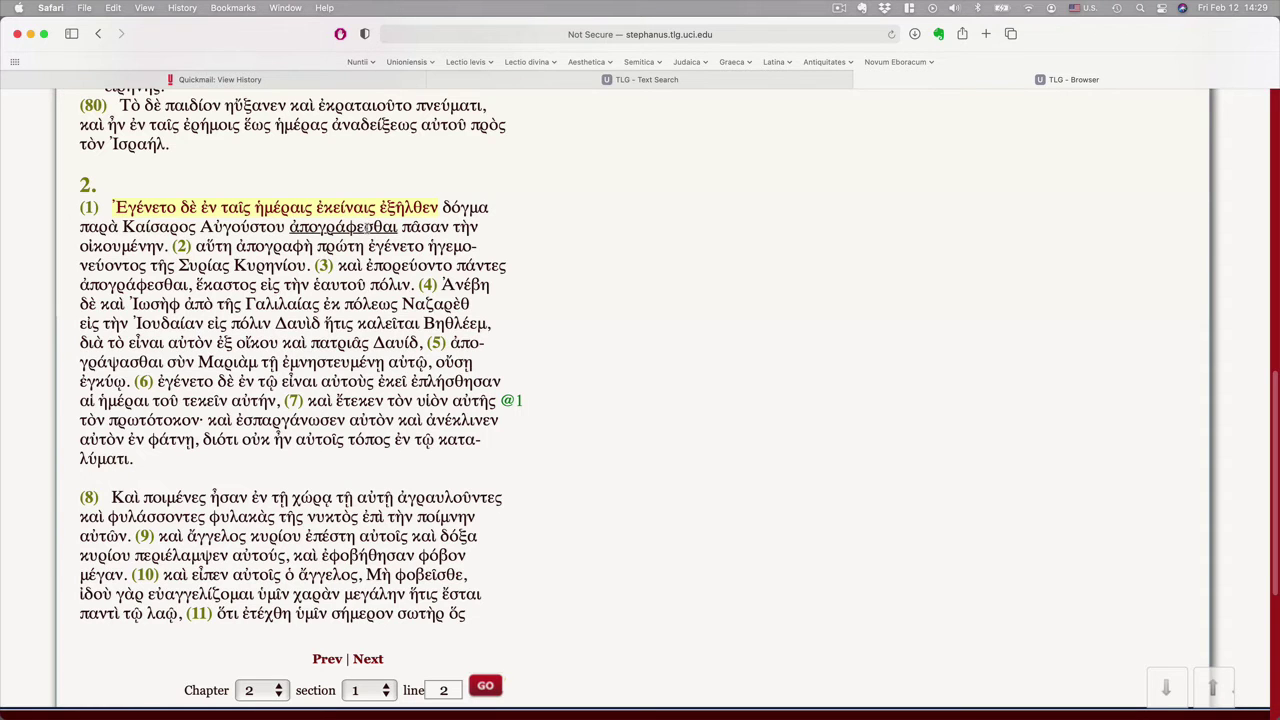
pyautogui.click(368, 230)
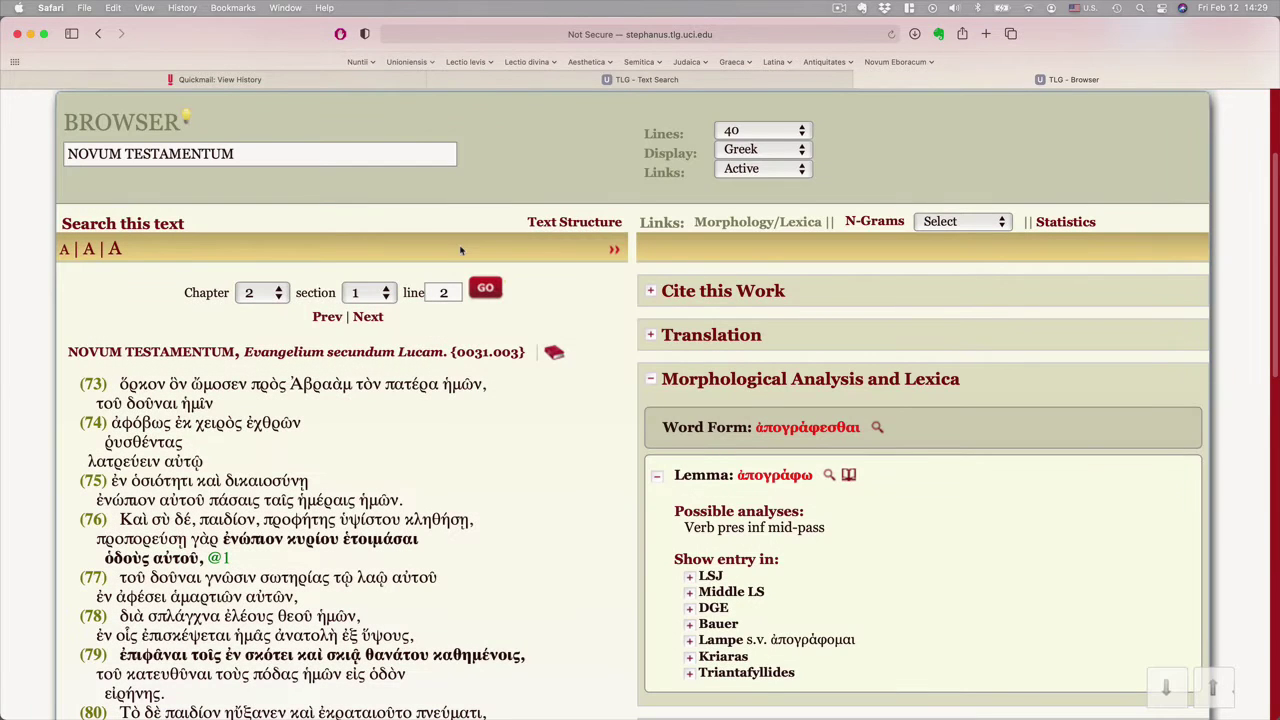
pyautogui.scroll(-2, 570, 421)
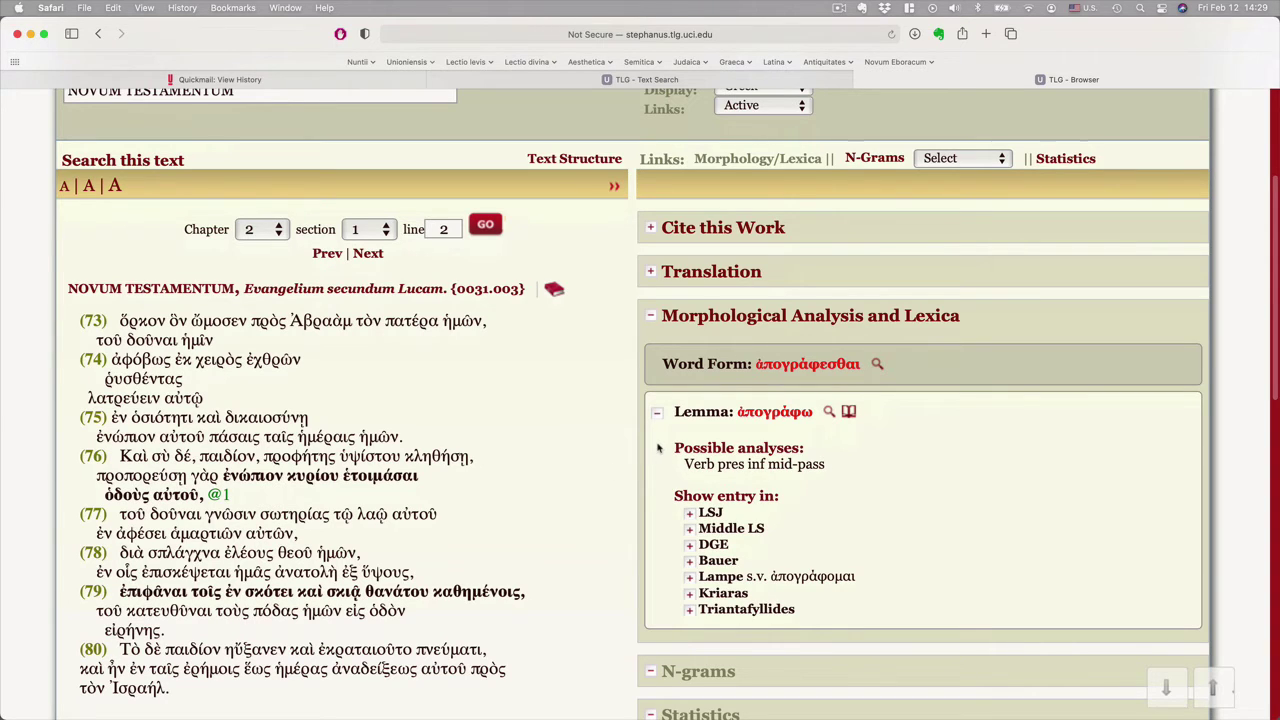
pyautogui.scroll(-3, 659, 448)
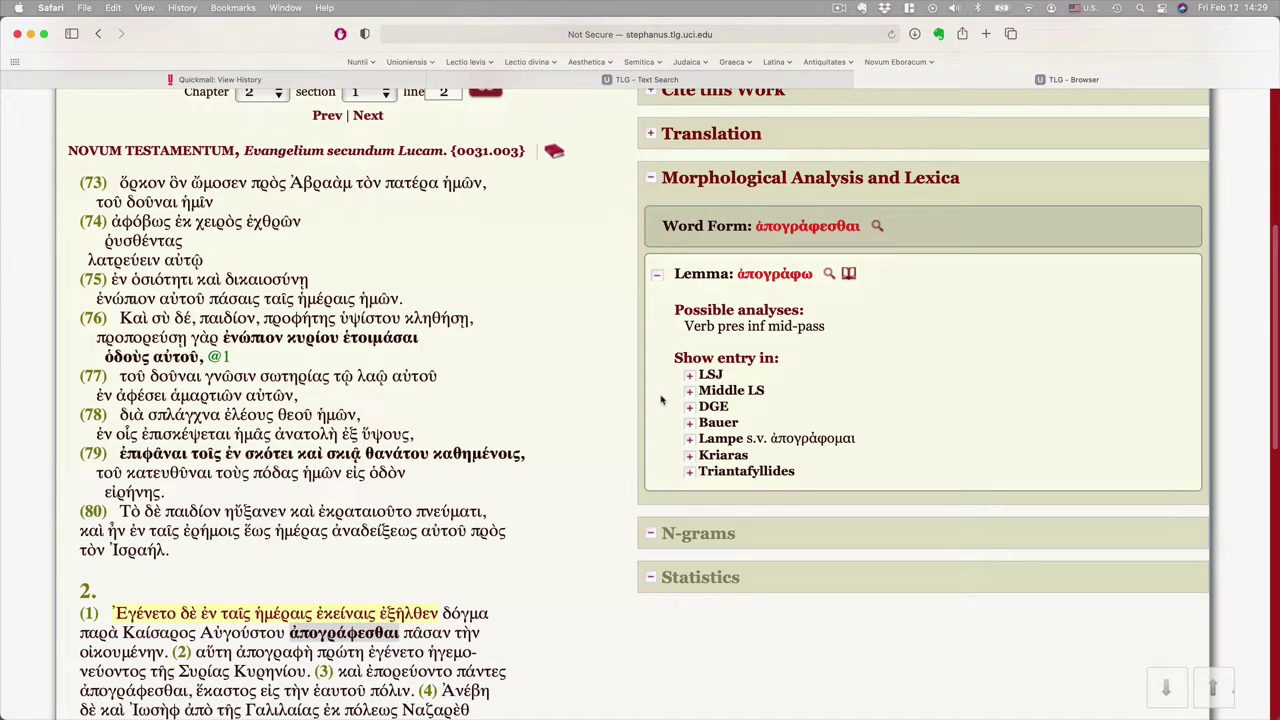
# Expand the short Bauer and Lampe definitions for the lemma ἀπογράφω
pyautogui.scroll(-3, 661, 400)
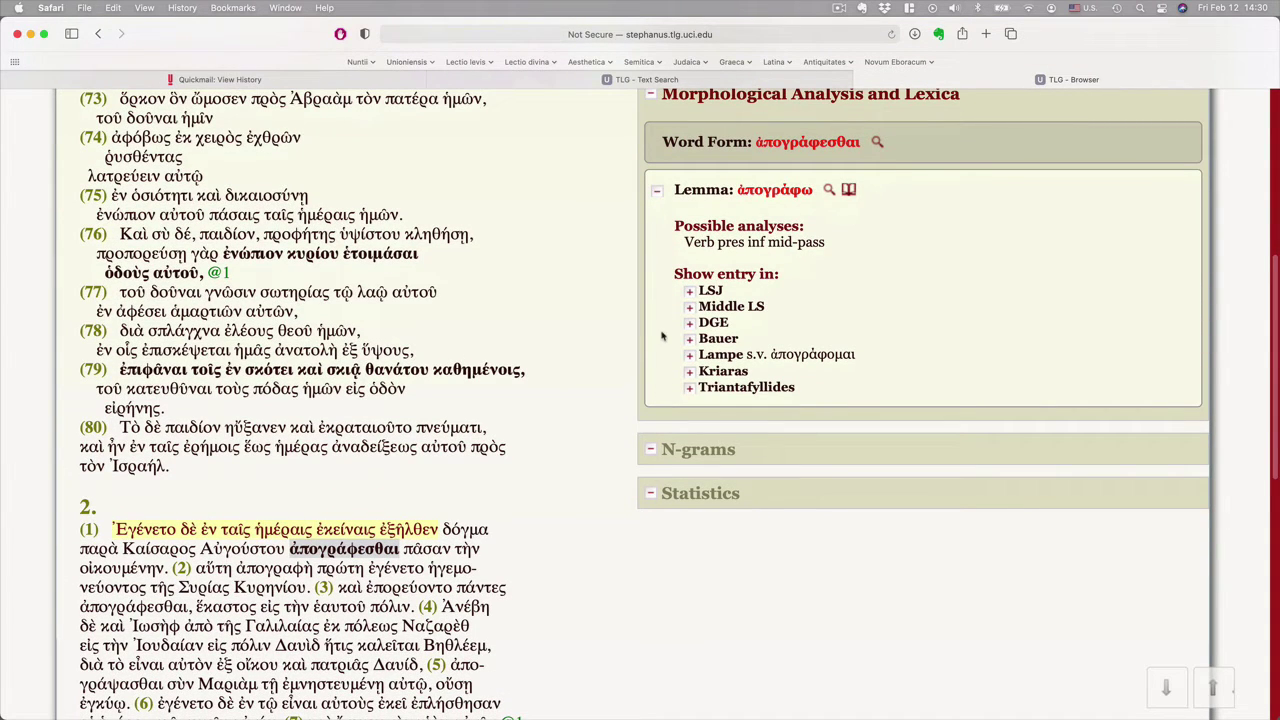
pyautogui.scroll(-1, 669, 333)
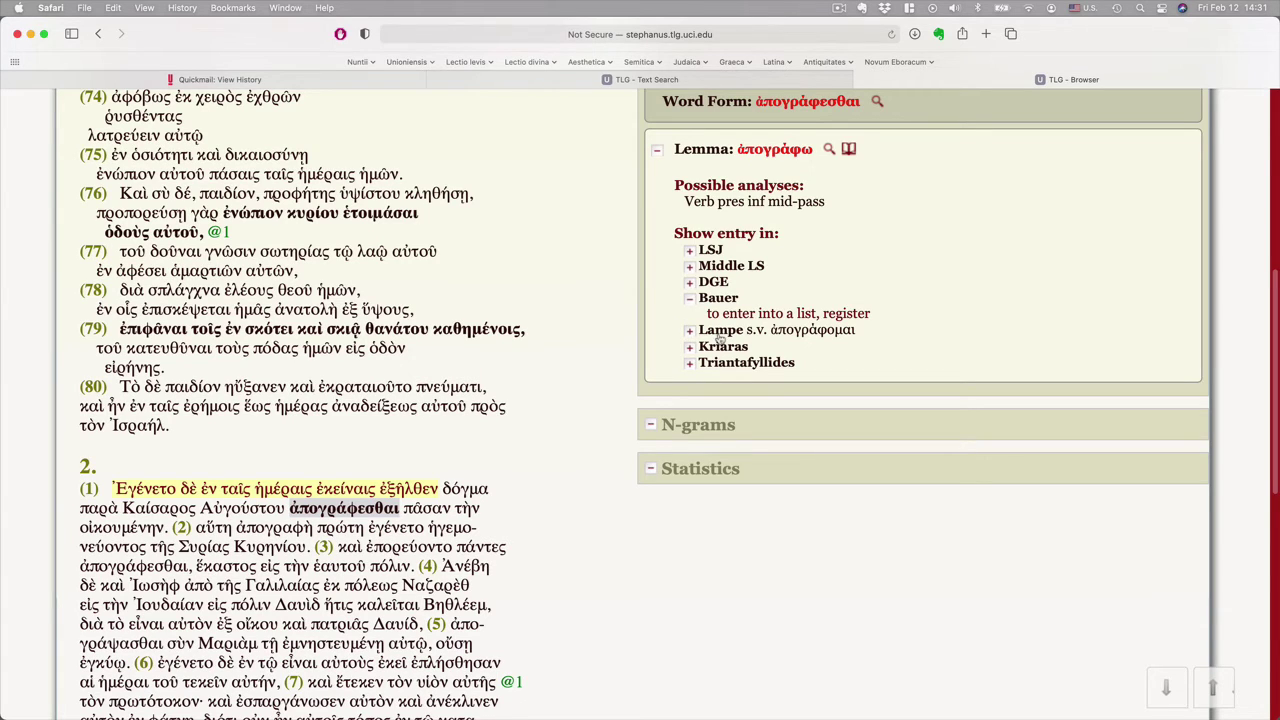
pyautogui.click(689, 333)
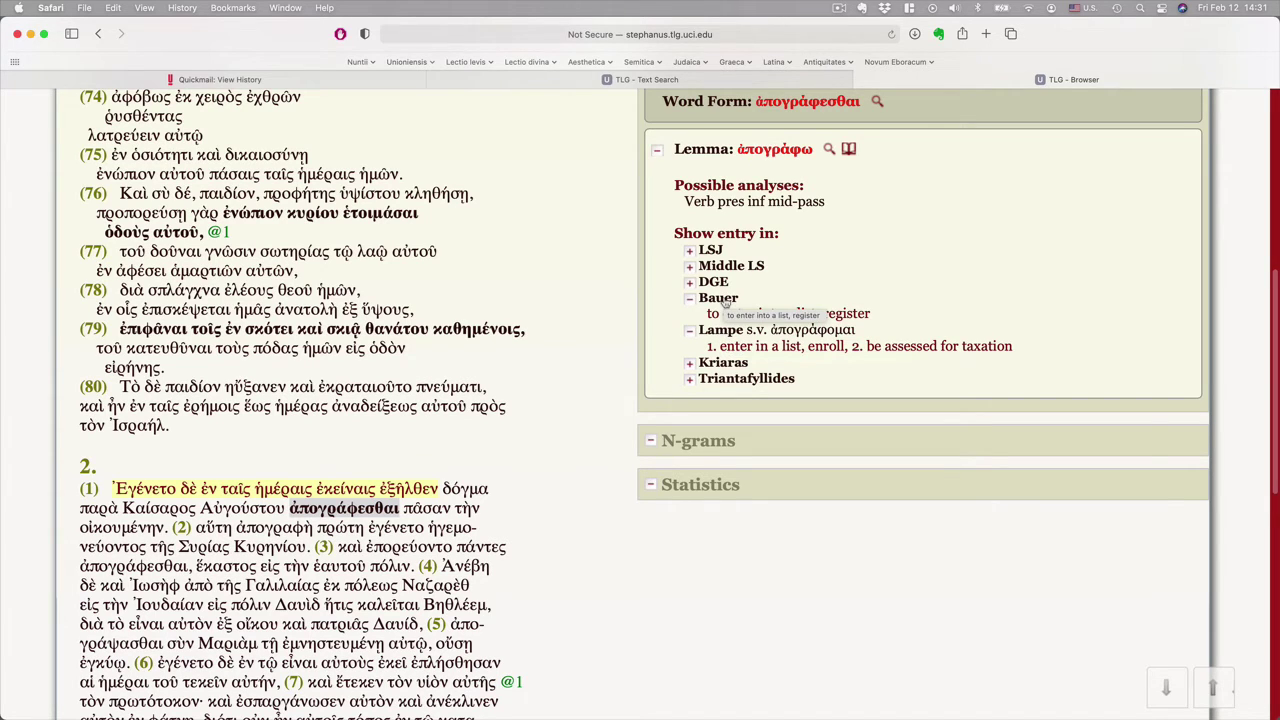
# Open the full LSJ entry for ἀπογράφω and examine sense II, briefly marking the passive meaning "to be registered"
pyautogui.scroll(2, 665, 306)
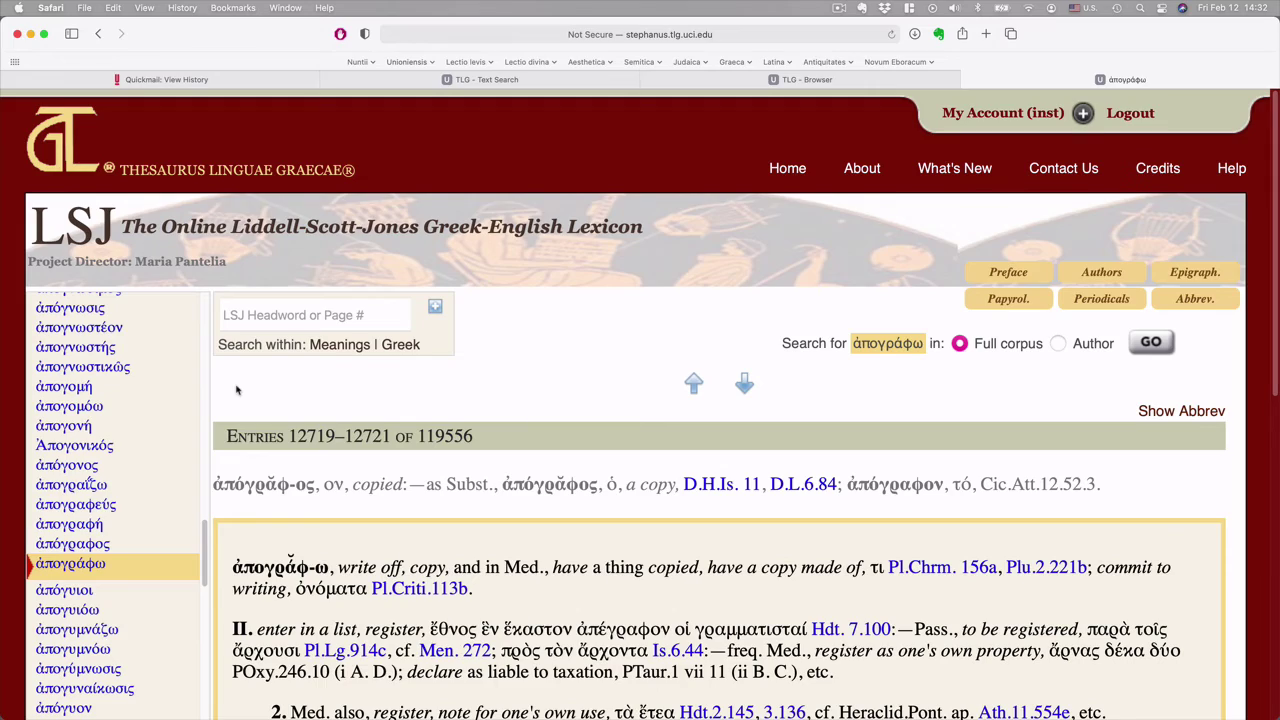
pyautogui.scroll(-5, 237, 390)
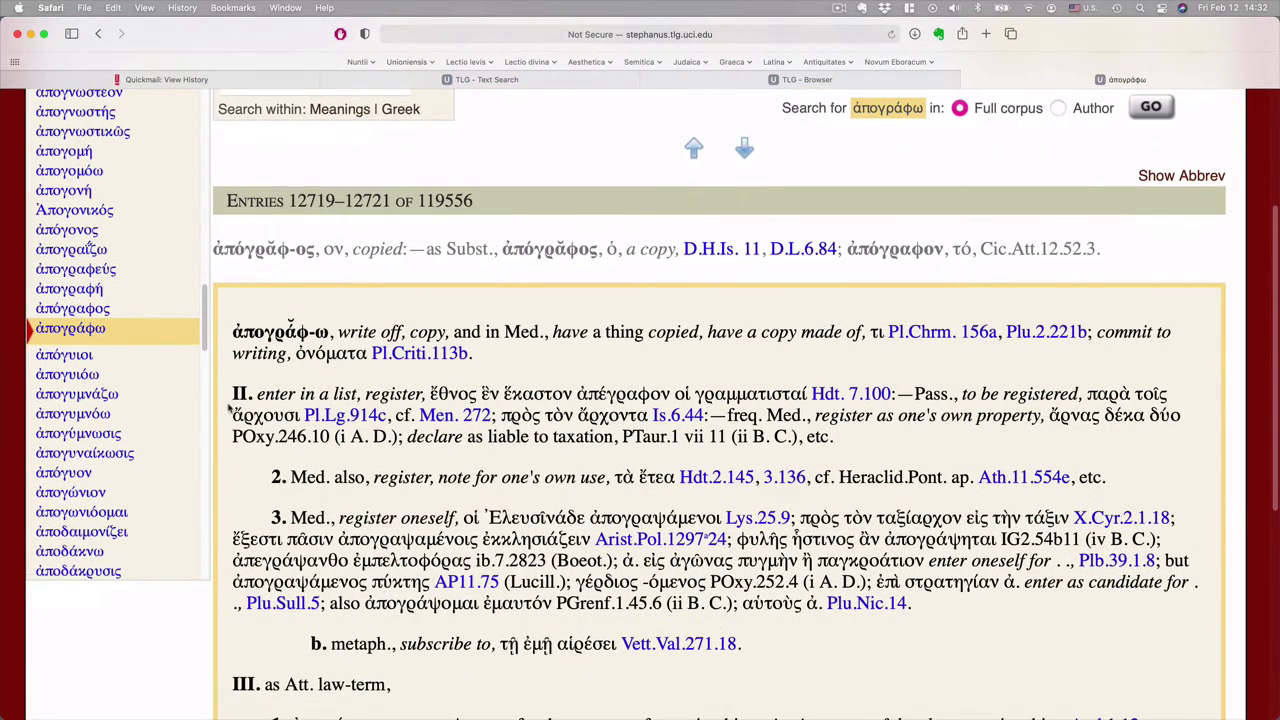
pyautogui.scroll(-2, 229, 405)
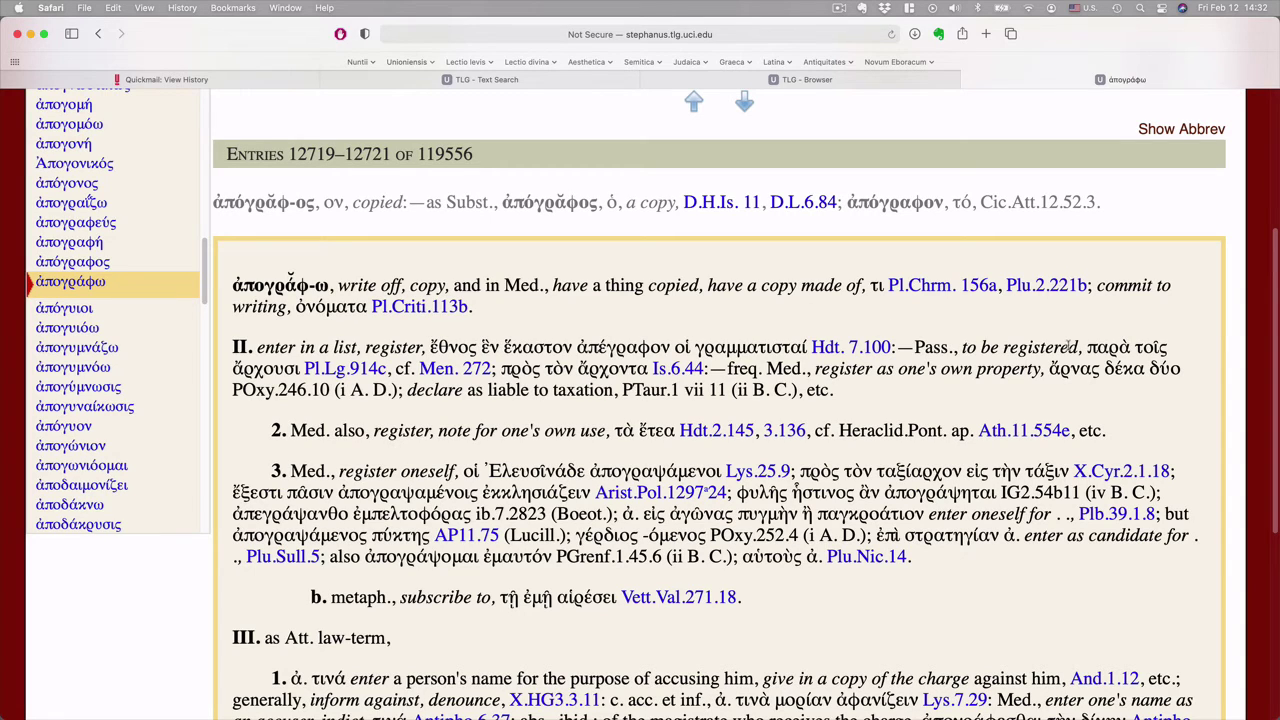
pyautogui.moveTo(1076, 345); pyautogui.dragTo(957, 347)
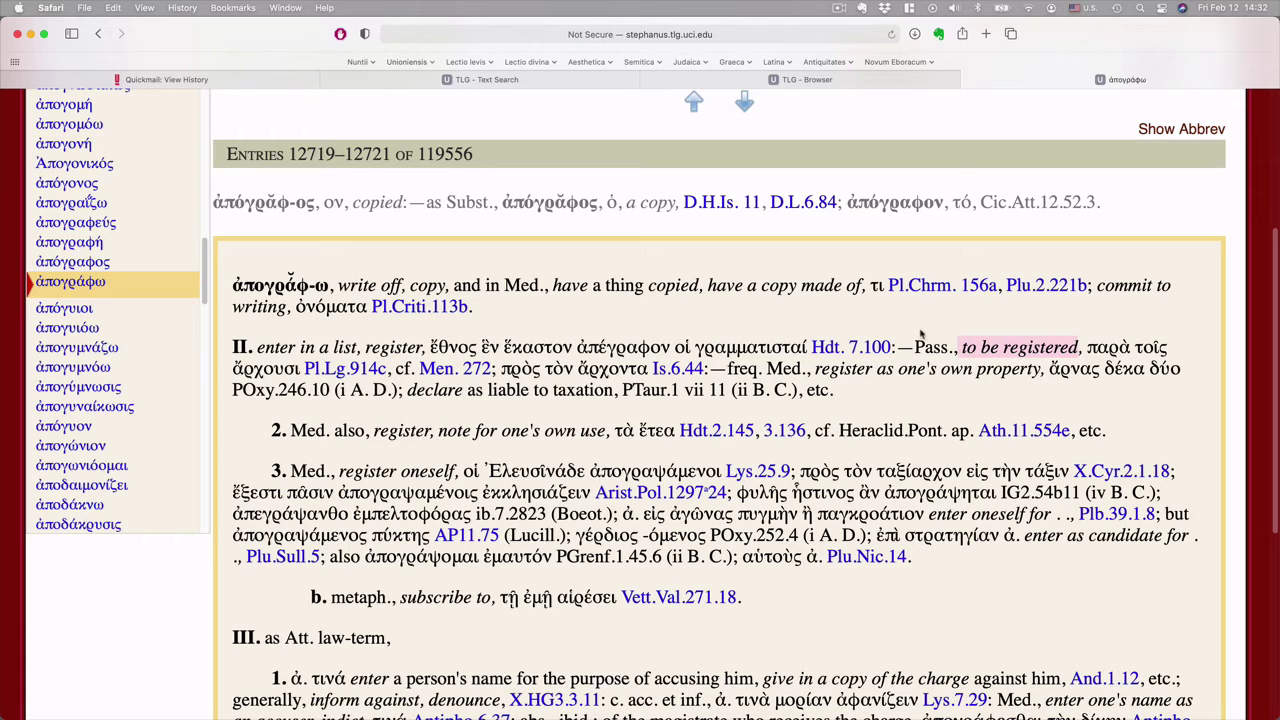
pyautogui.click(239, 442)
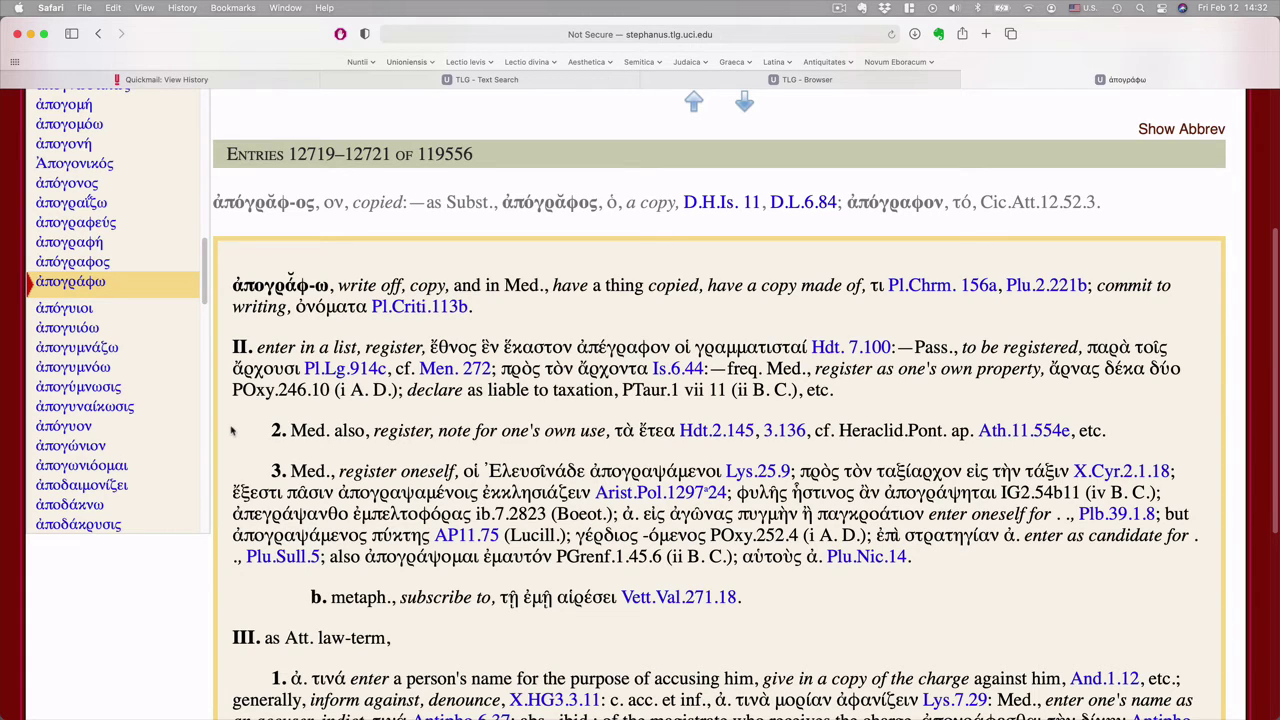
# Read the remaining senses of the LSJ entry for ἀπογράφω through to its end, and close the lexicon page
pyautogui.scroll(-2, 231, 430)
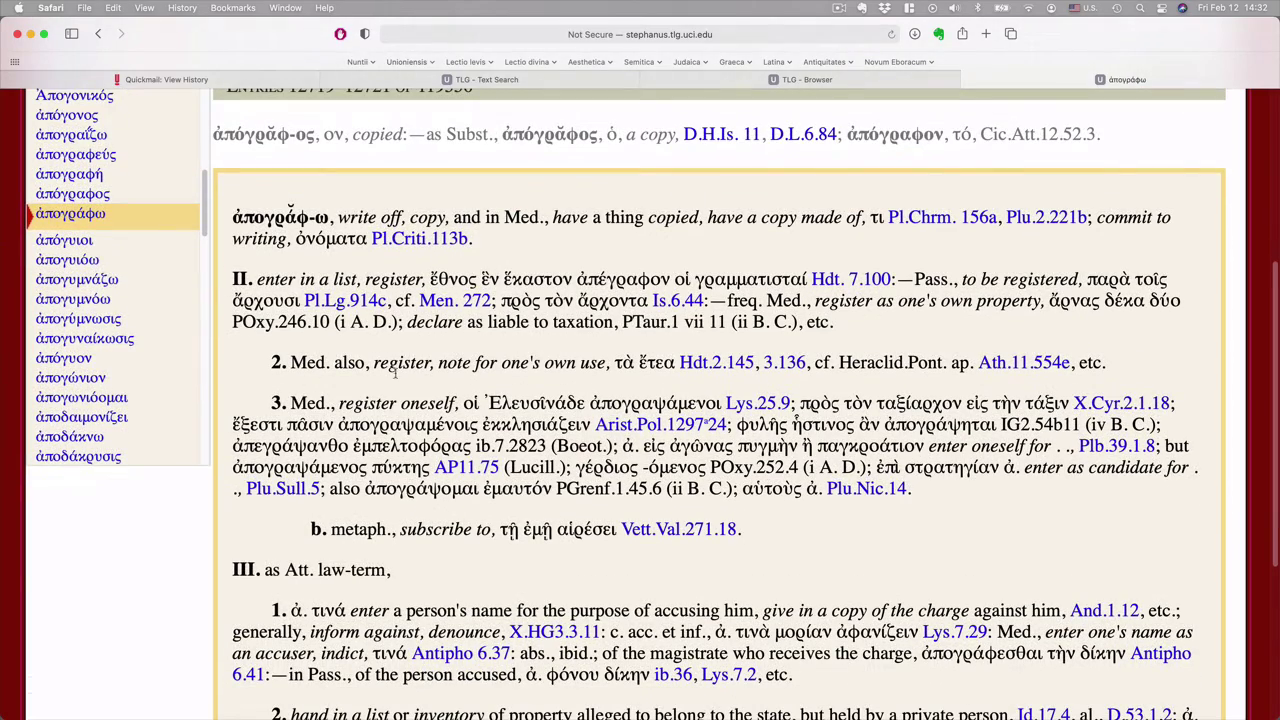
pyautogui.scroll(-2, 227, 386)
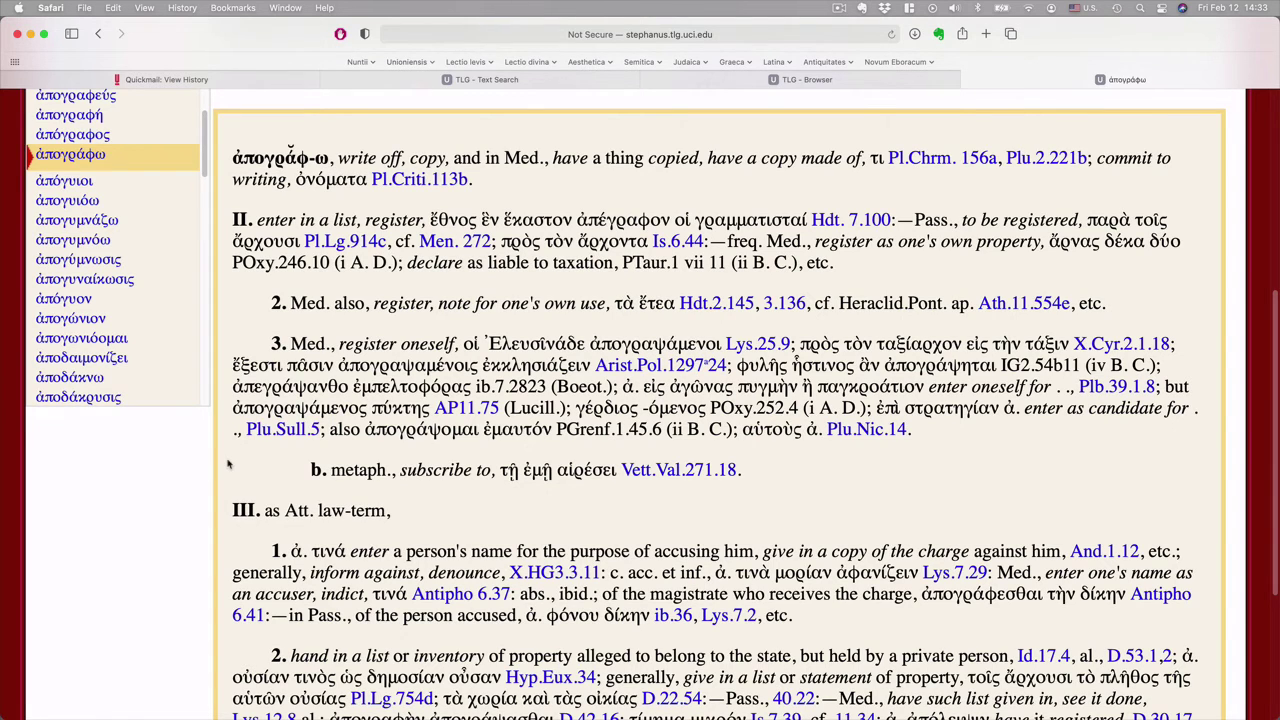
pyautogui.scroll(-3, 229, 465)
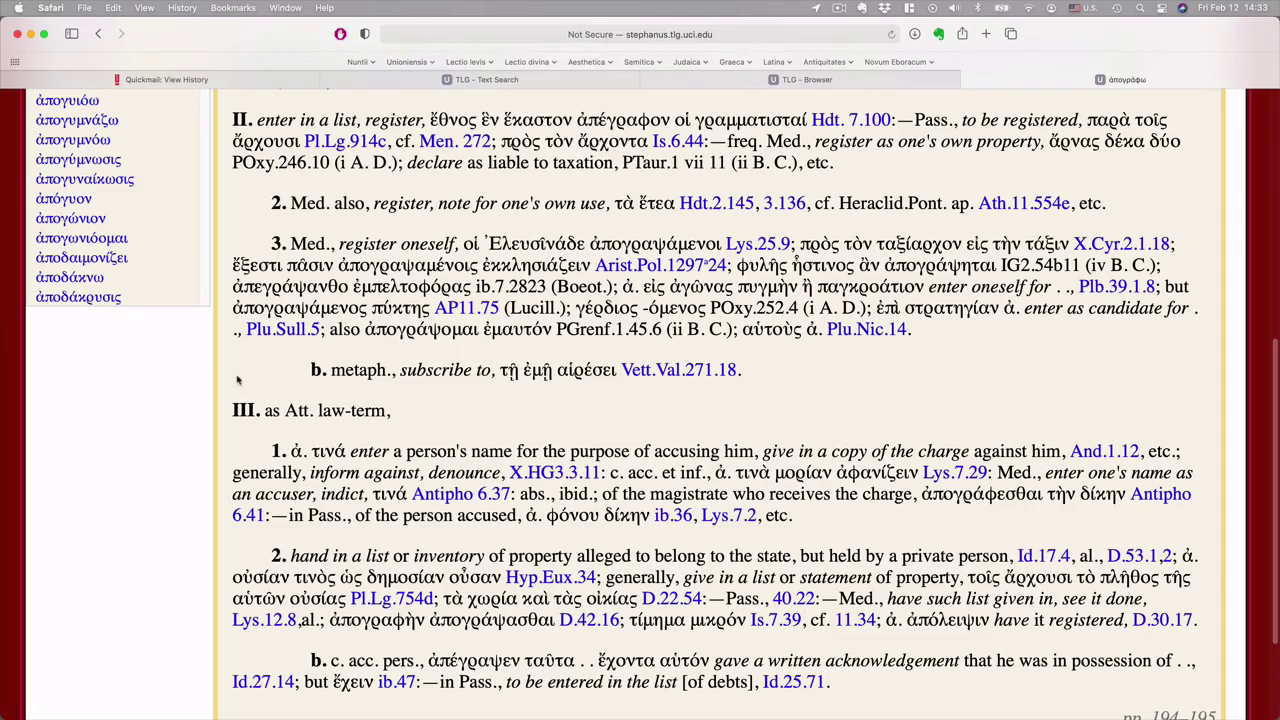
pyautogui.scroll(-2, 238, 379)
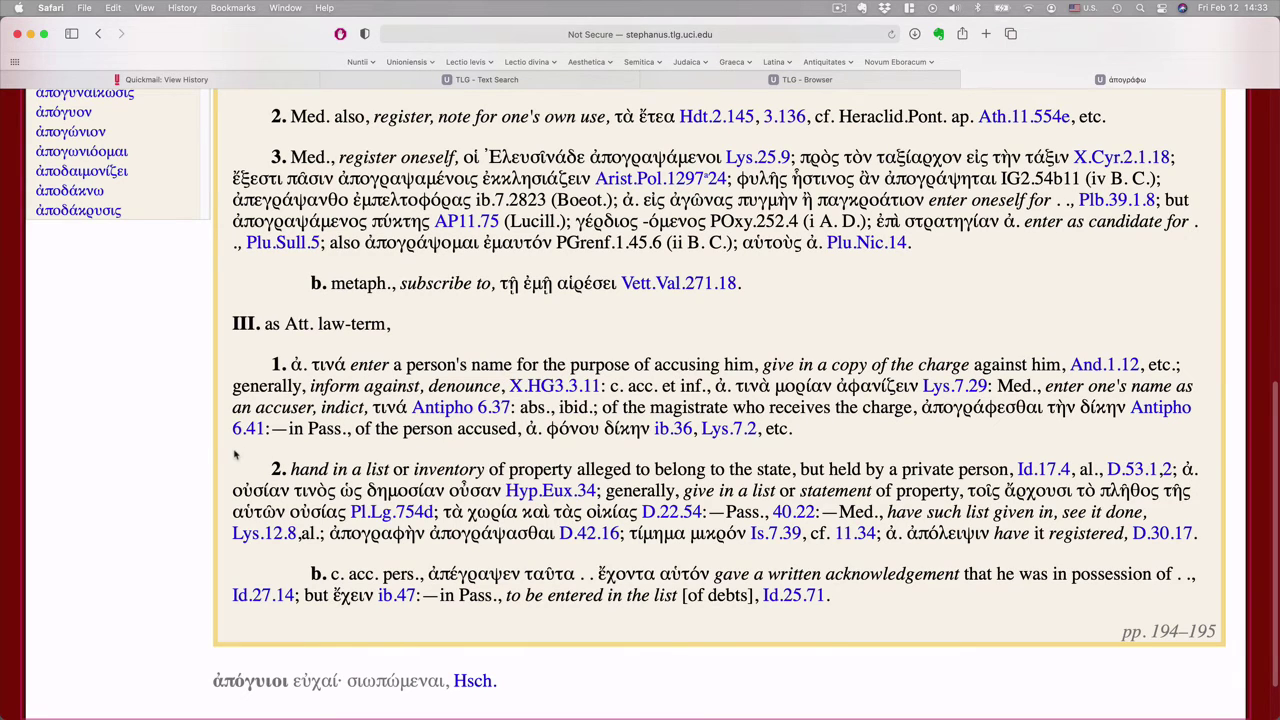
pyautogui.scroll(-2, 236, 455)
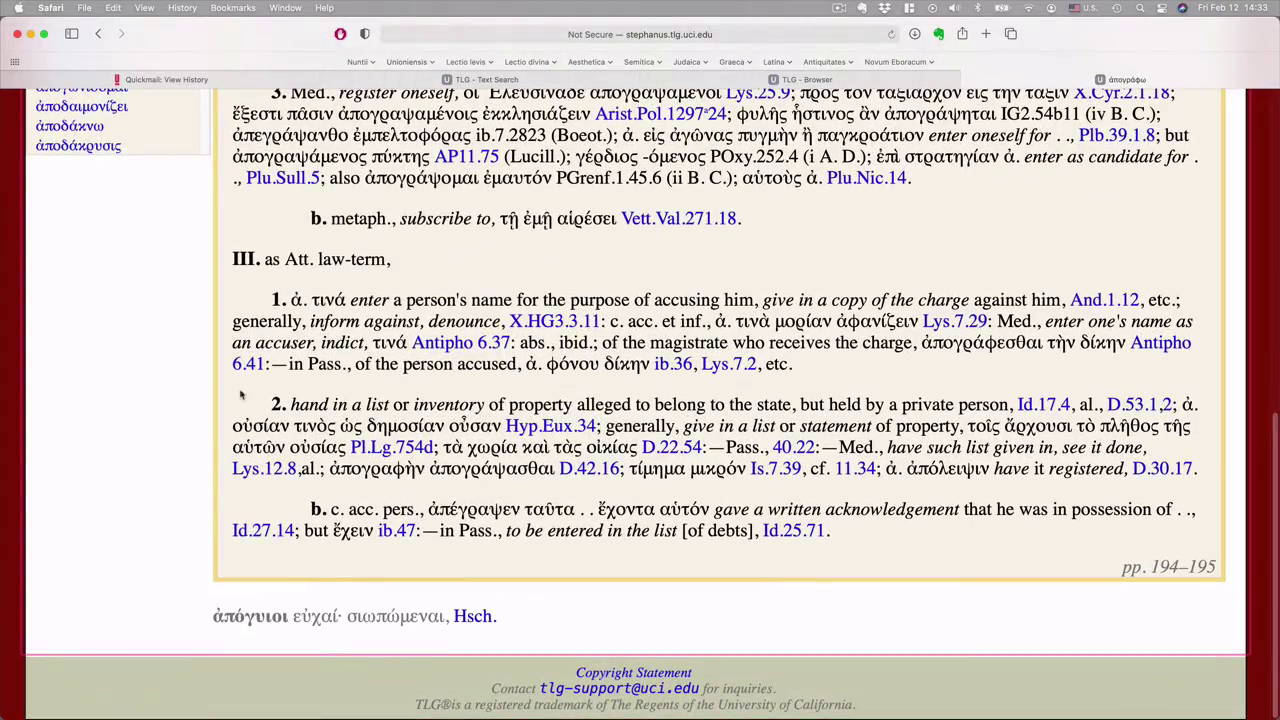
pyautogui.scroll(7, 240, 395)
pyautogui.scroll(5, 240, 395)
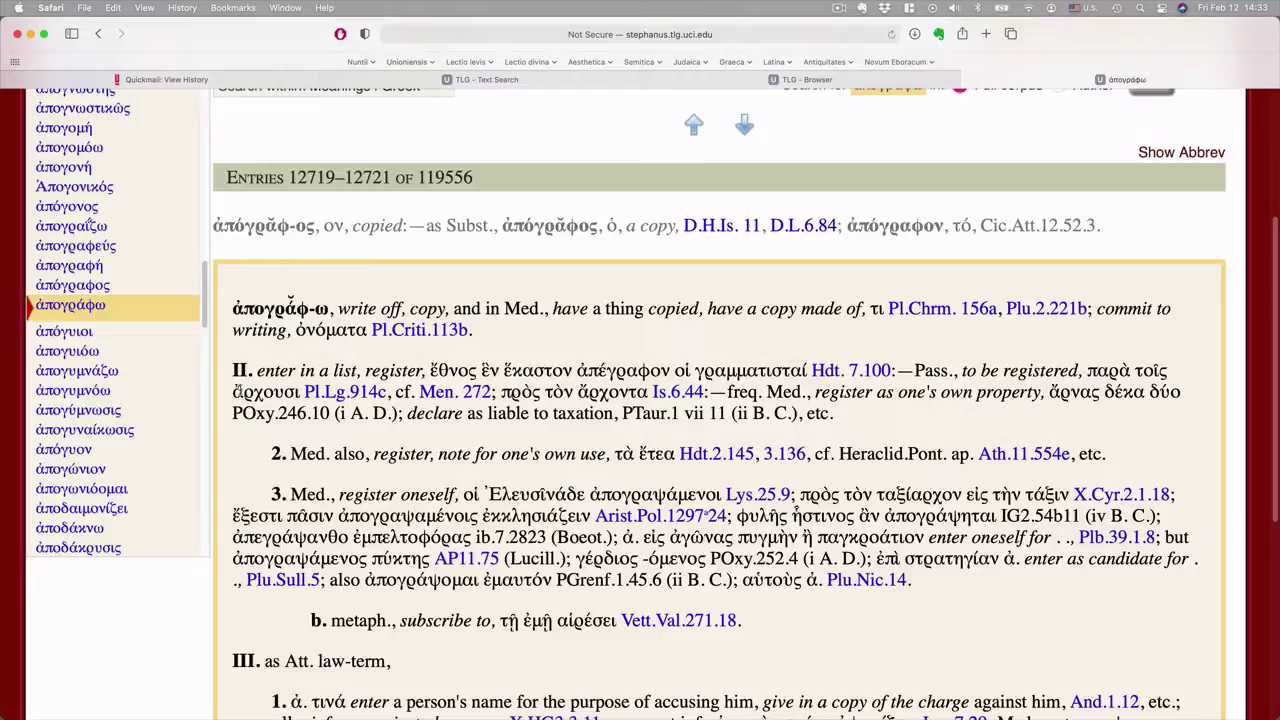
pyautogui.press('super+w')
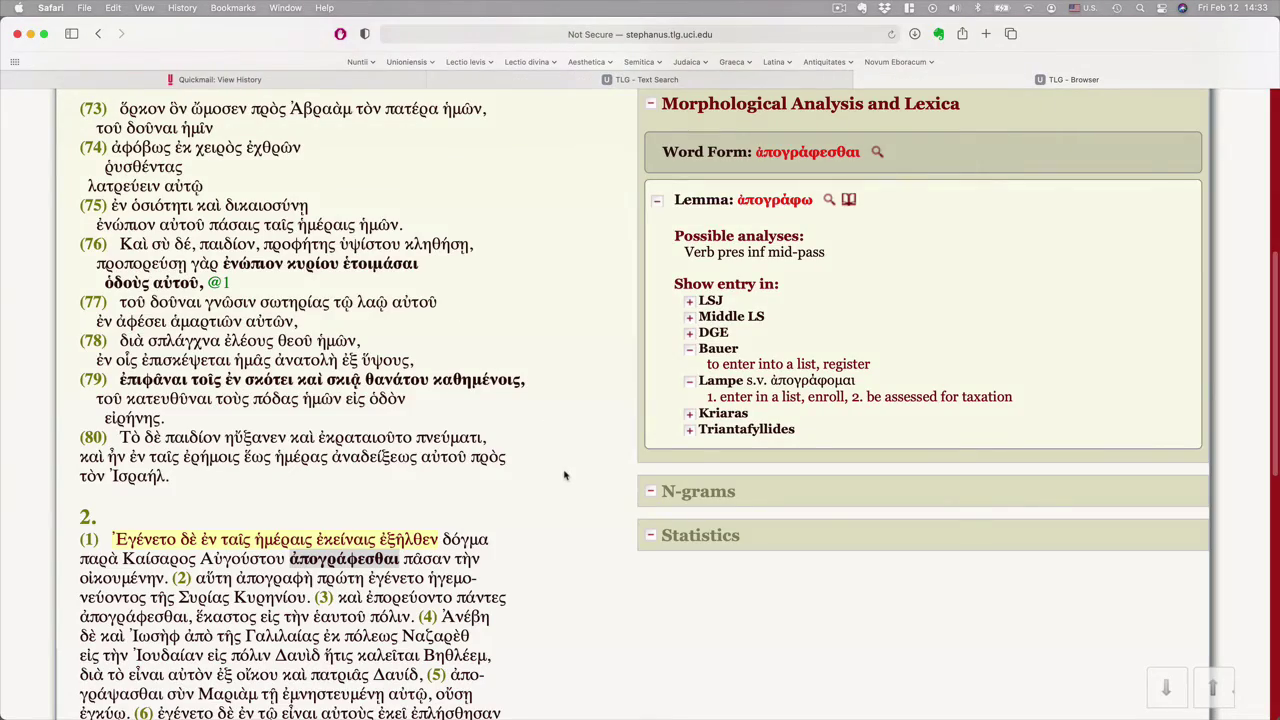
# Return to the text search and run a simple Textual Search of the full corpus for "αὕτη ἀπογραφὴ πρώτη ἐγένετο"
pyautogui.scroll(4, 564, 476)
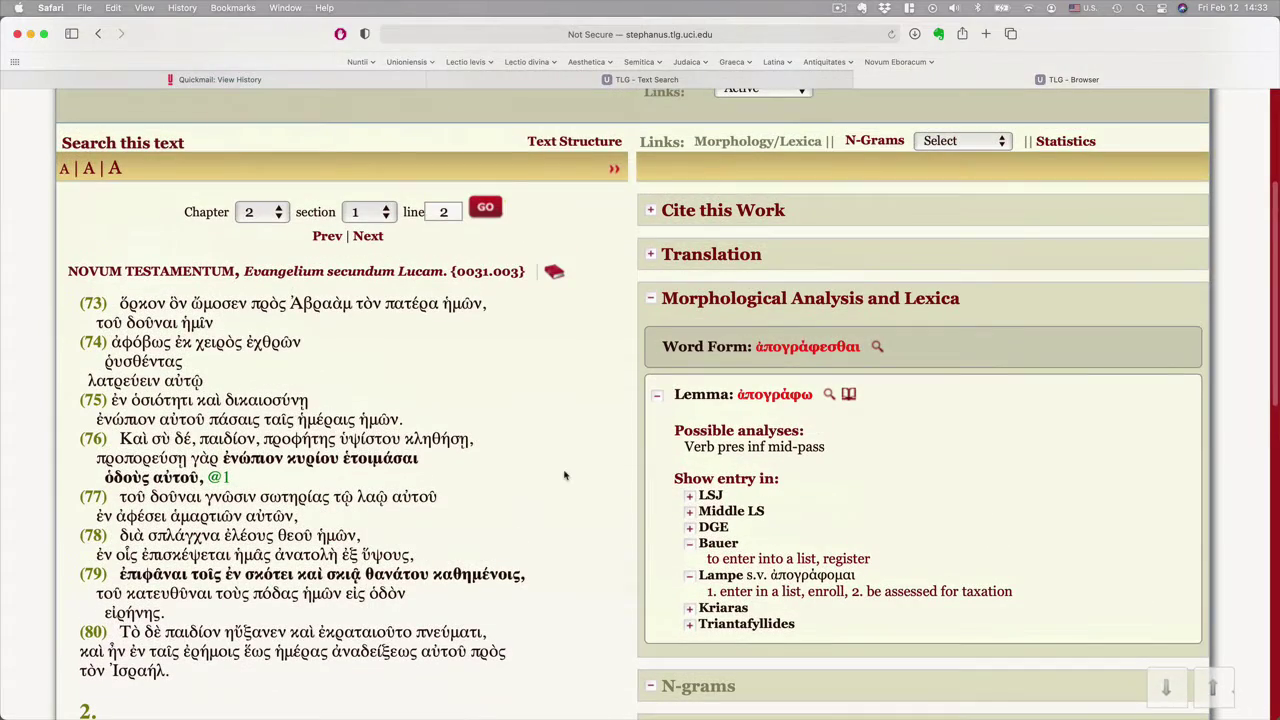
pyautogui.press('super+bracketleft')
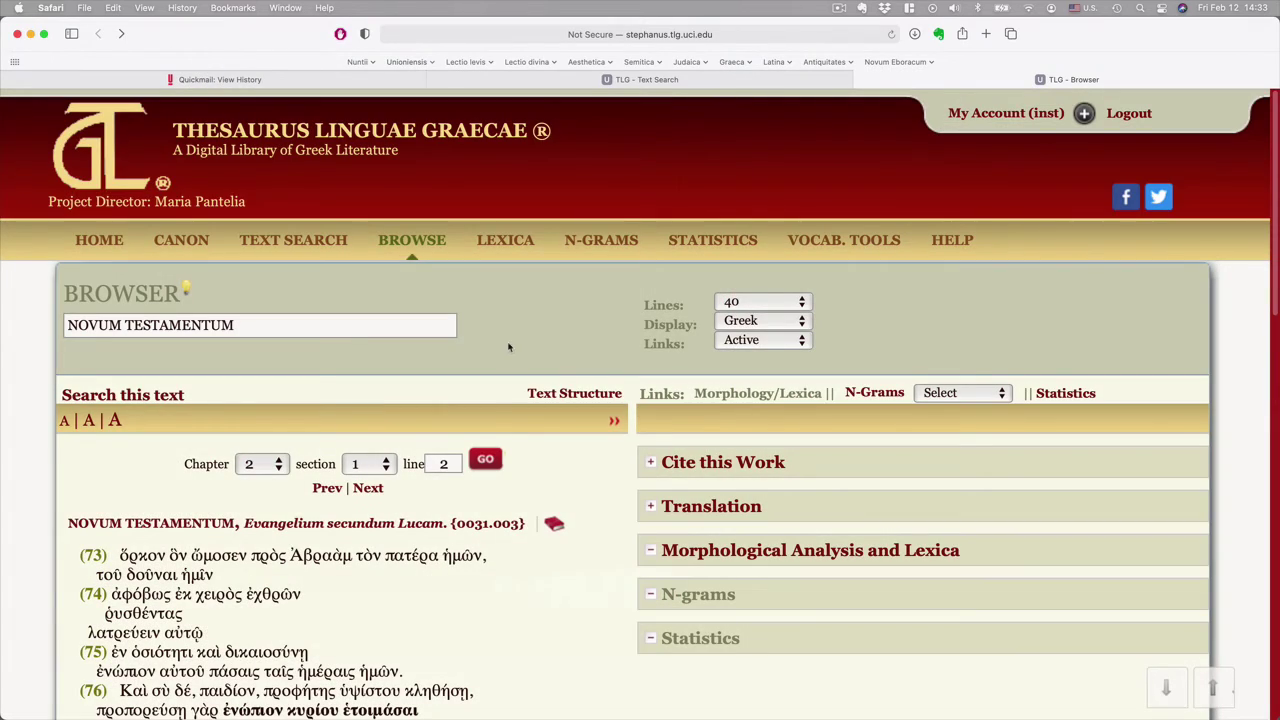
pyautogui.click(307, 246)
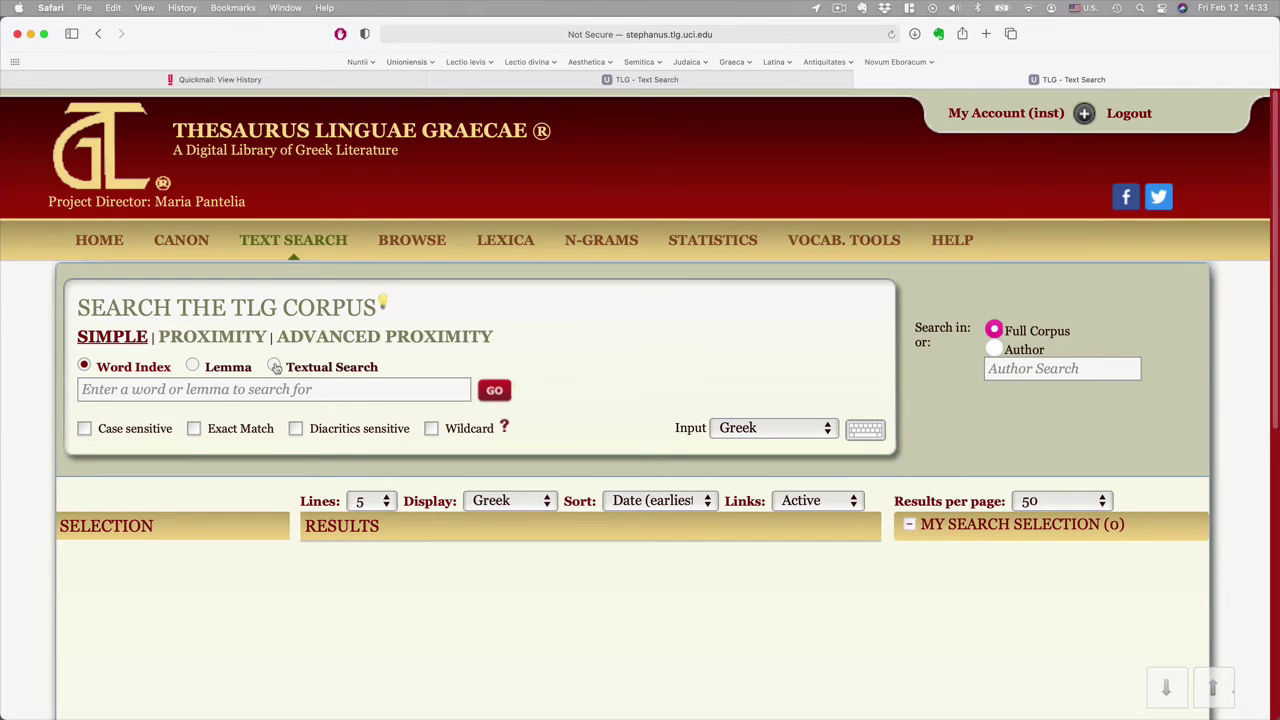
pyautogui.click(275, 367)
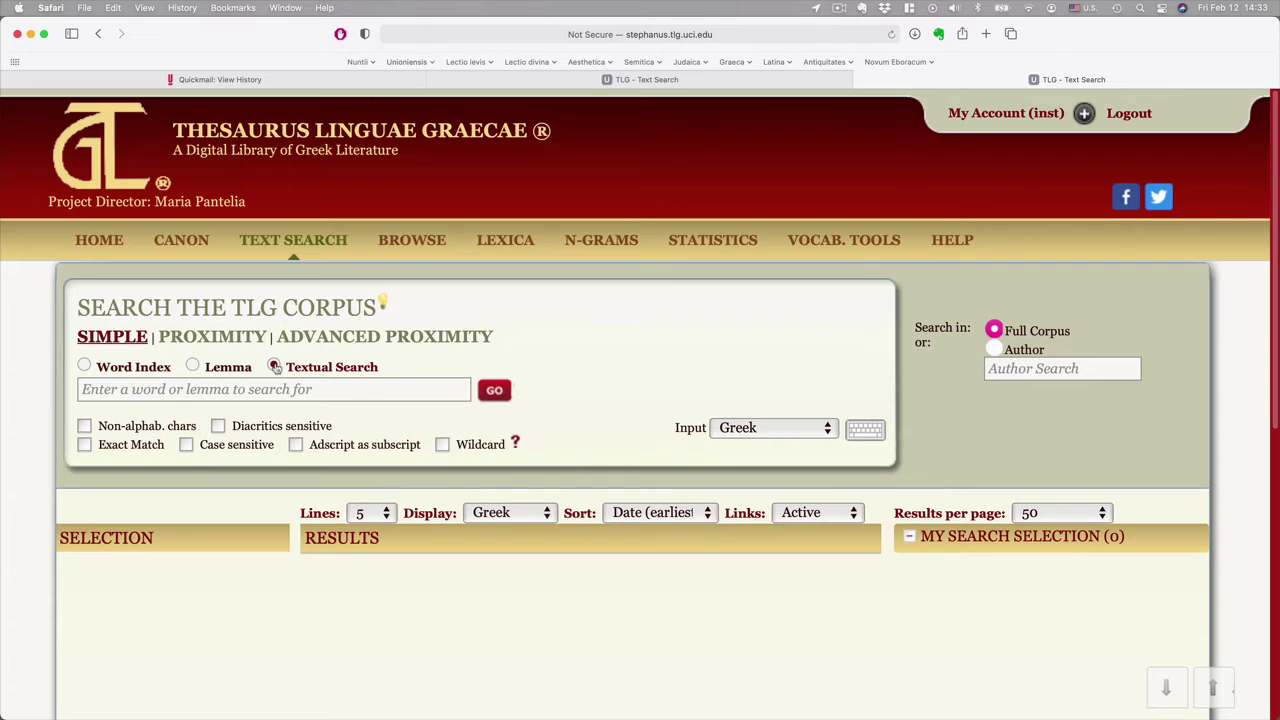
pyautogui.click(298, 390)
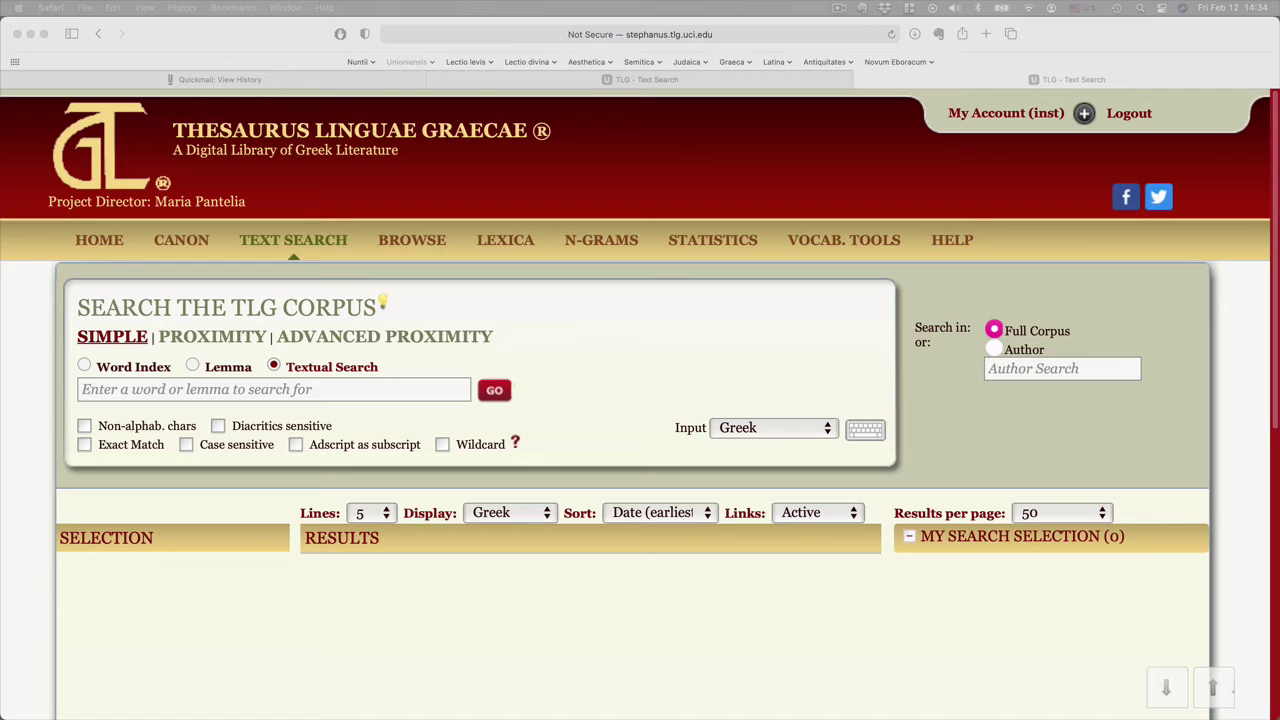
pyautogui.click(314, 397)
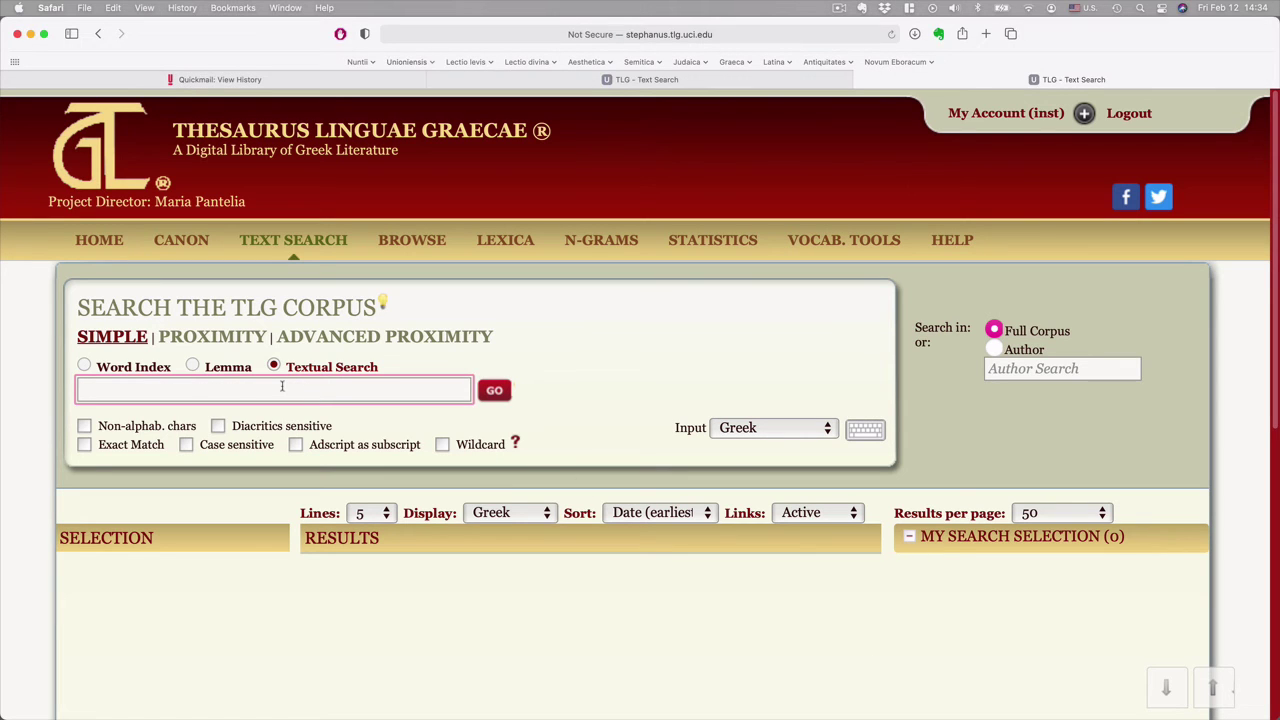
pyautogui.write('αὕτη ἀπογραφὴ πρώτη ἐγένετο')
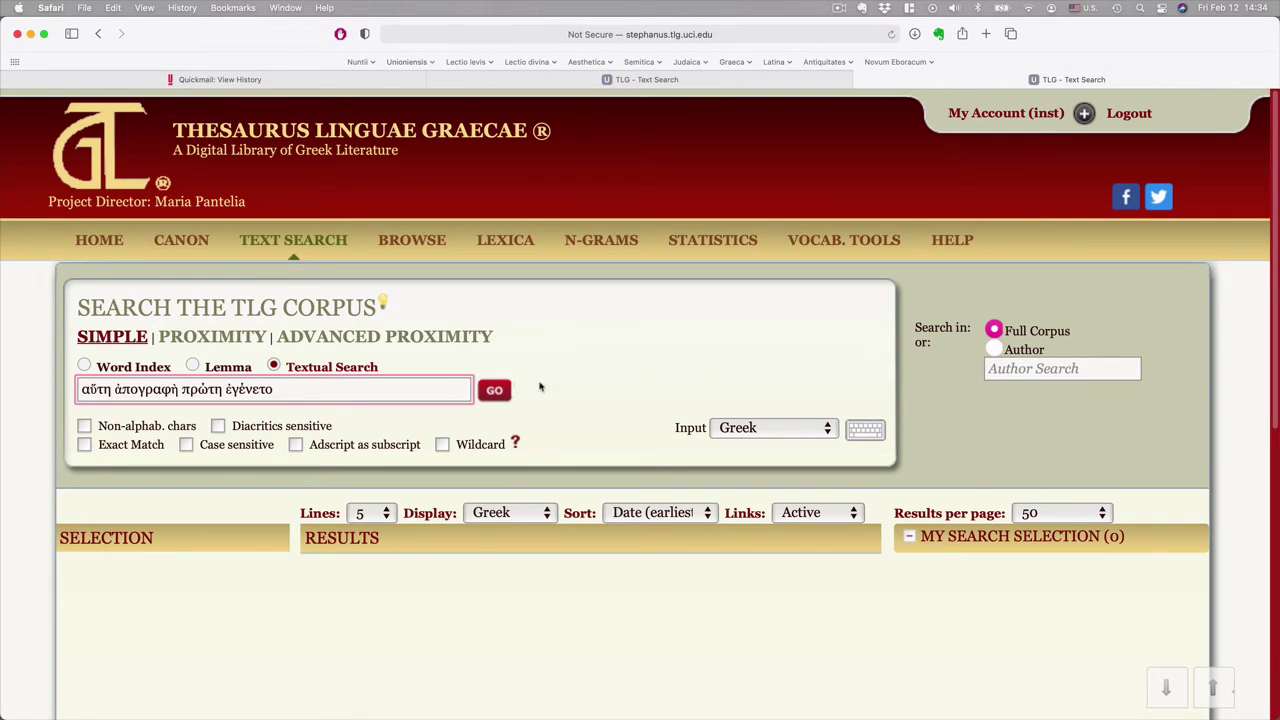
pyautogui.click(494, 390)
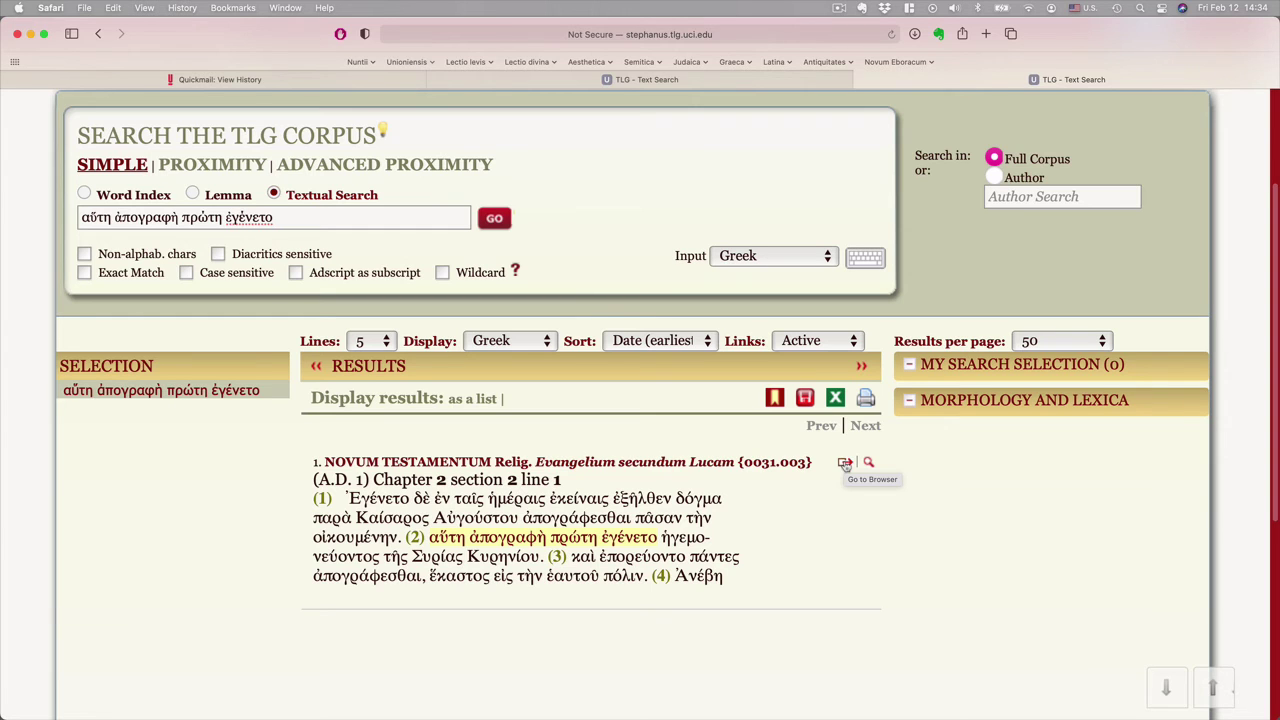
# Open the Evangelium secundum Lucam result in the text browser and go to the highlighted phrase in chapter 2, verse 2
pyautogui.click(845, 463)
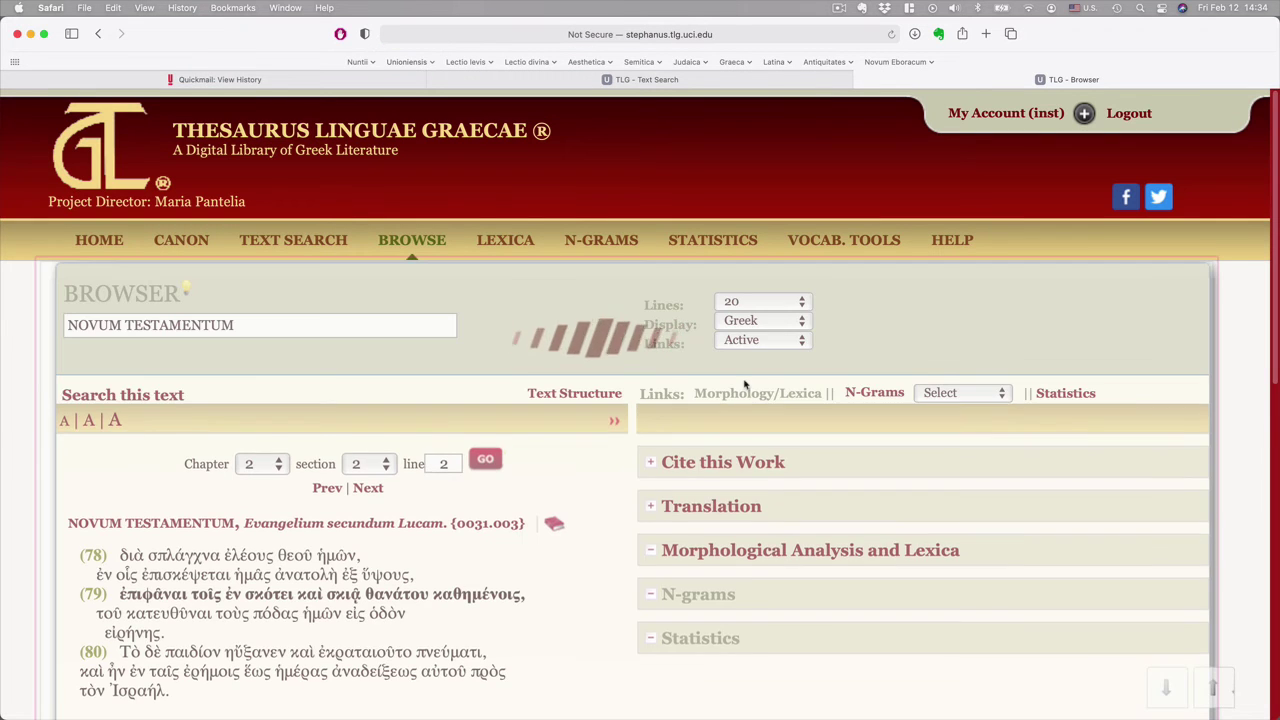
pyautogui.scroll(-2, 620, 340)
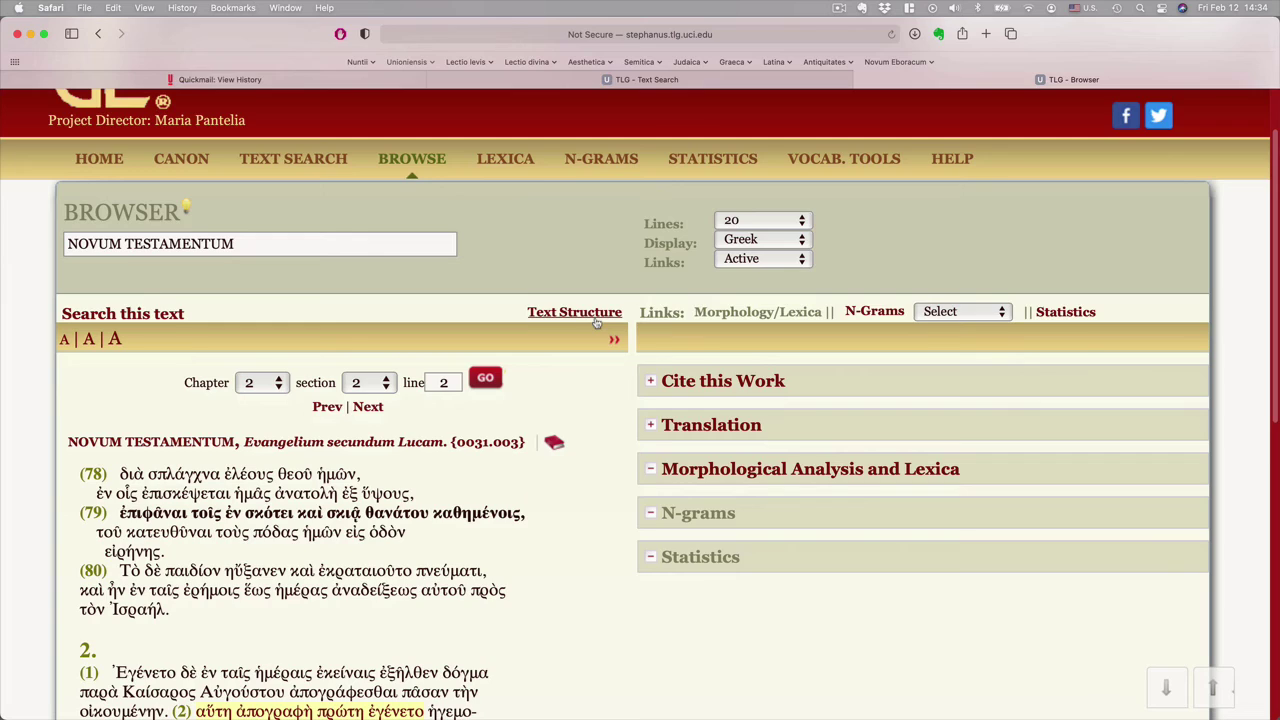
pyautogui.scroll(-2, 596, 322)
pyautogui.scroll(-4, 593, 457)
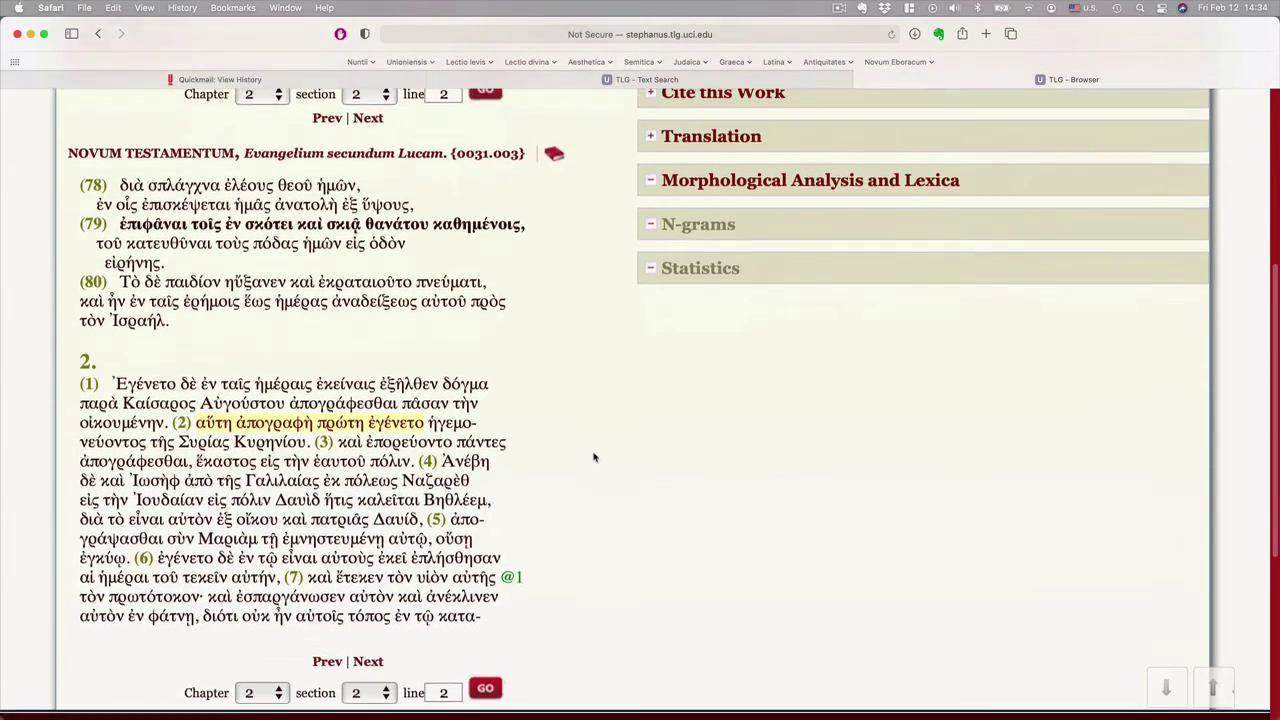
pyautogui.scroll(-1, 593, 457)
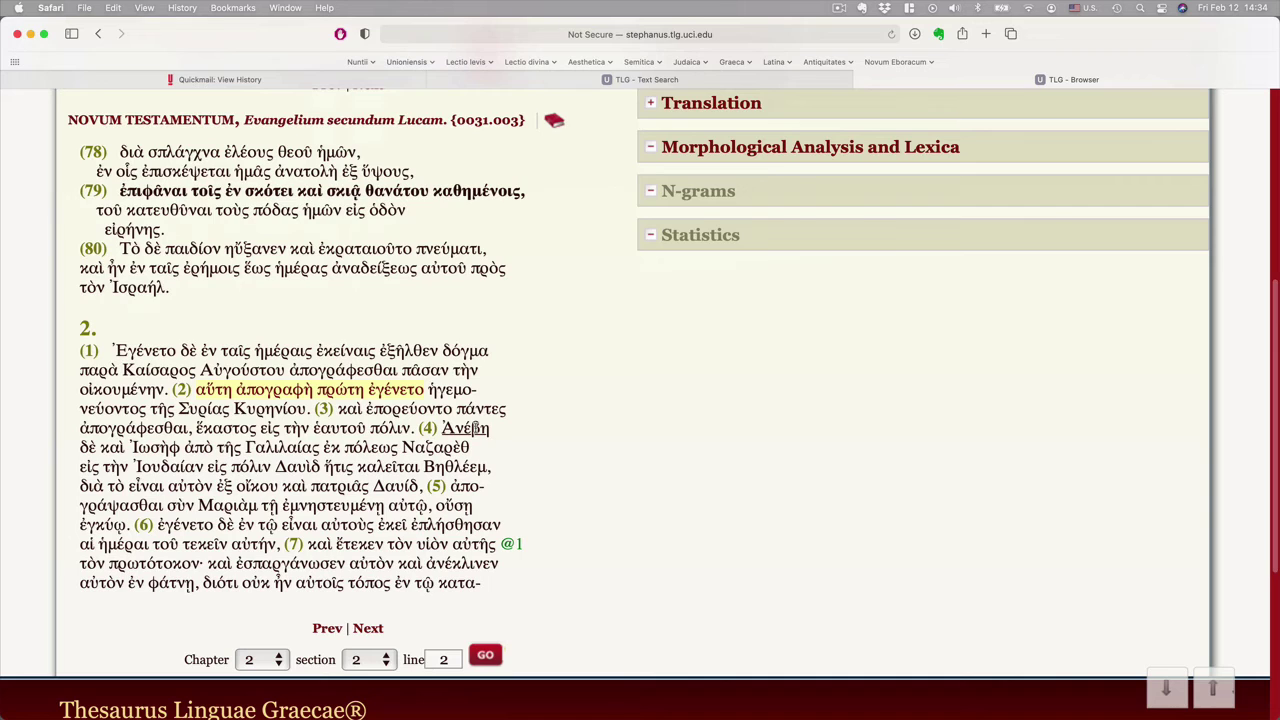
# Show the morphological analysis and lexicon options for Ἀνέβη in Luke chapter 2, verse 4
pyautogui.click(465, 430)
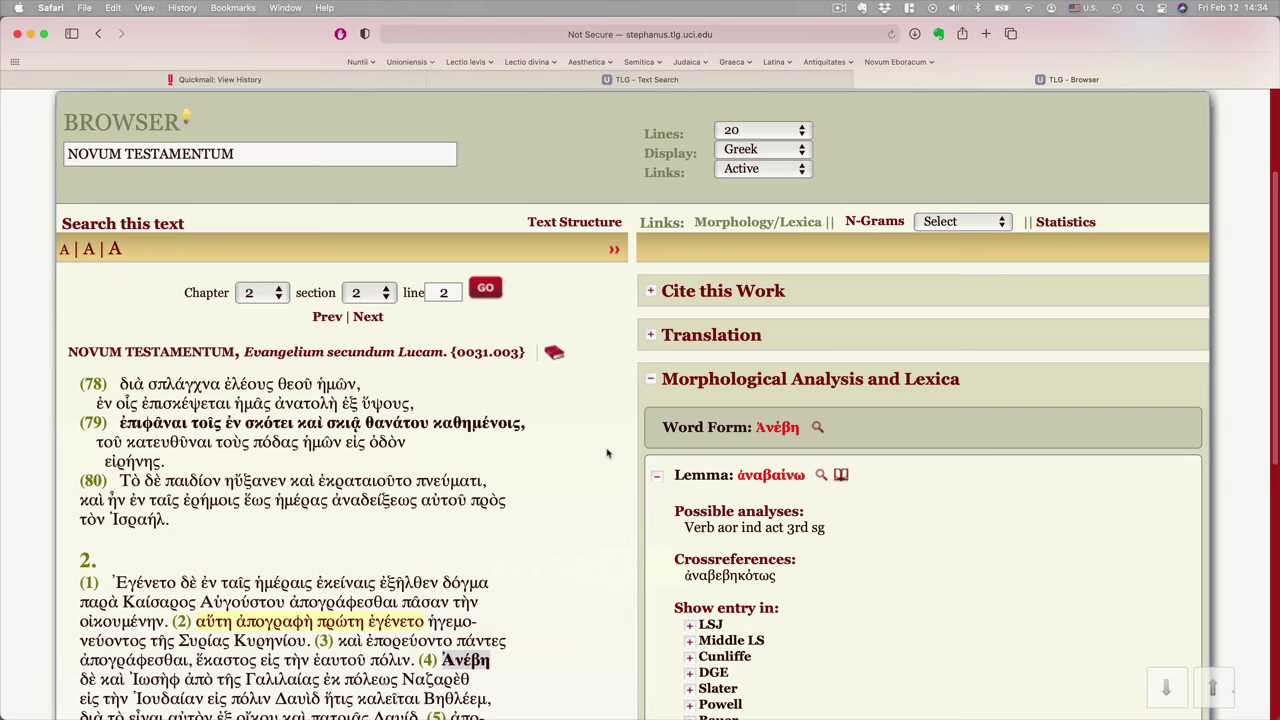
pyautogui.scroll(-5, 606, 453)
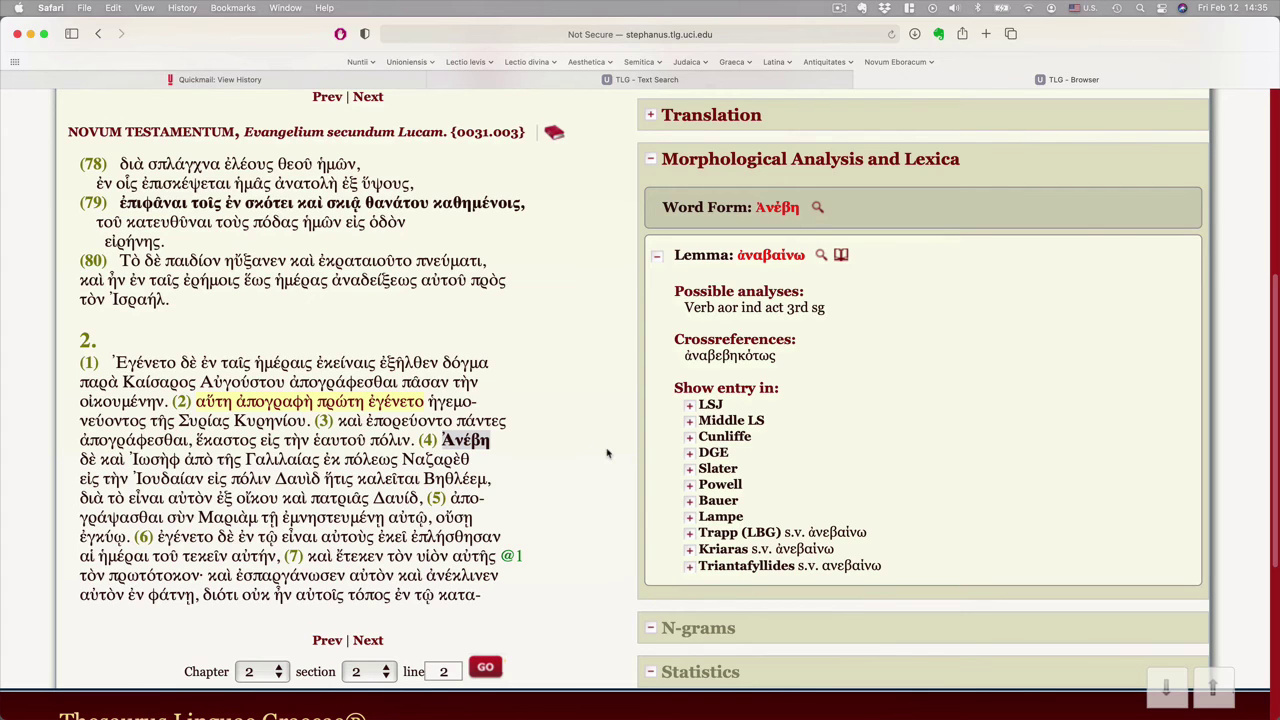
pyautogui.scroll(3, 606, 453)
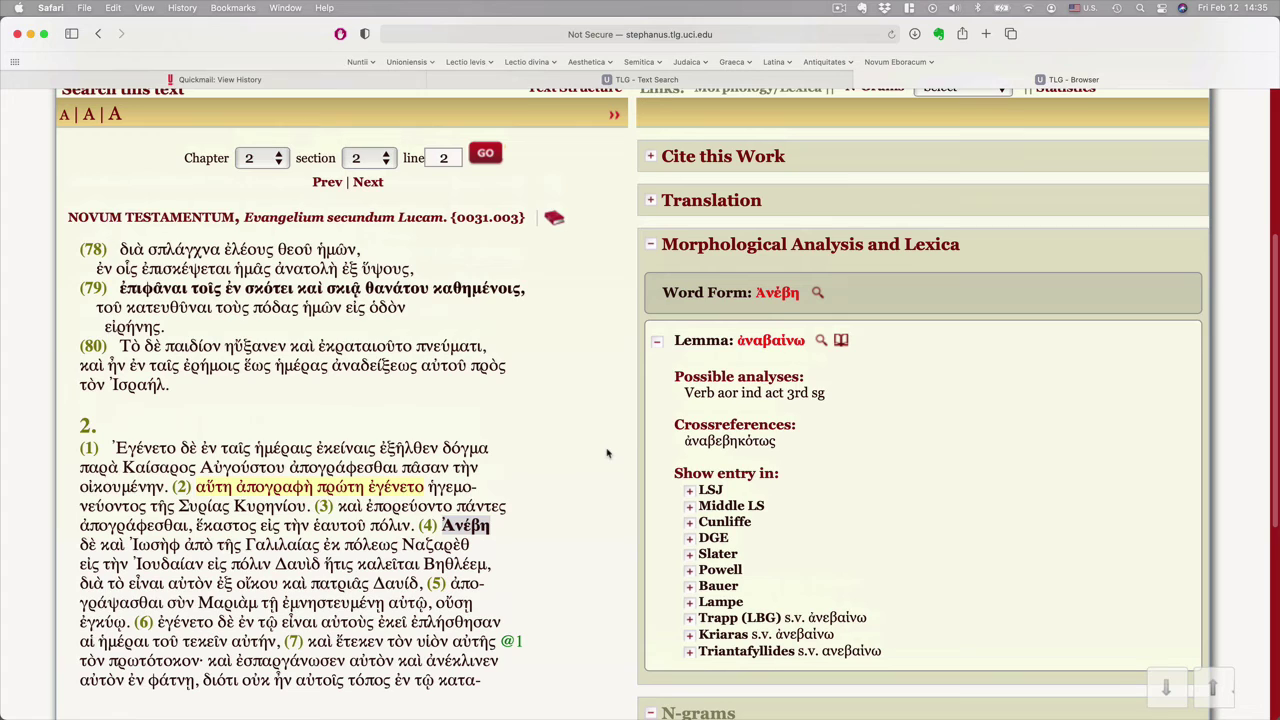
pyautogui.scroll(2, 606, 453)
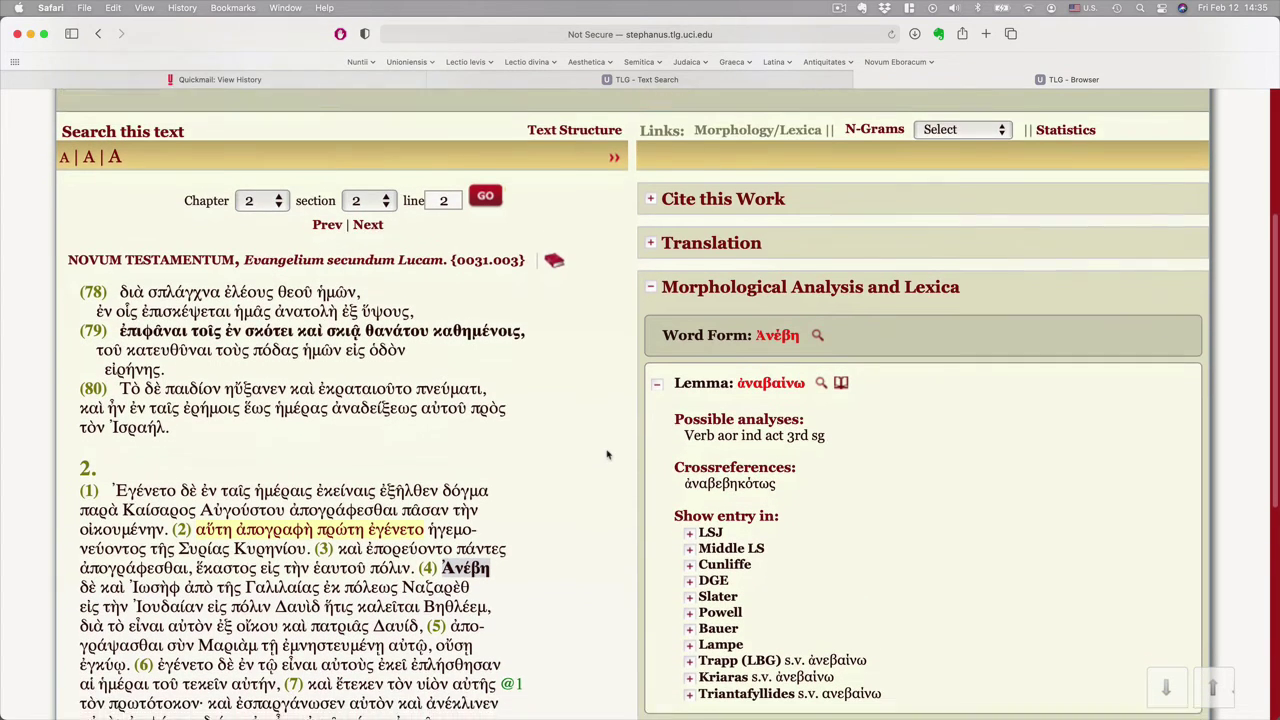